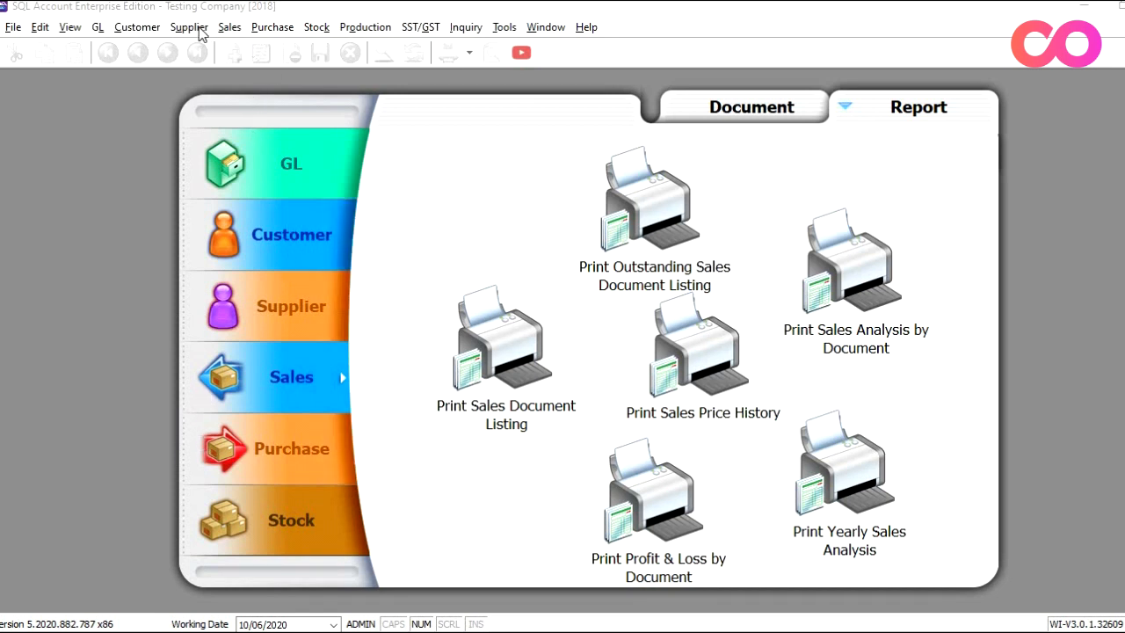
Step: Create and save a stock location with code CONS and description "Consignment Location", and close the location maintenance window
{"action": "left_click", "coordinate": [318, 30]}
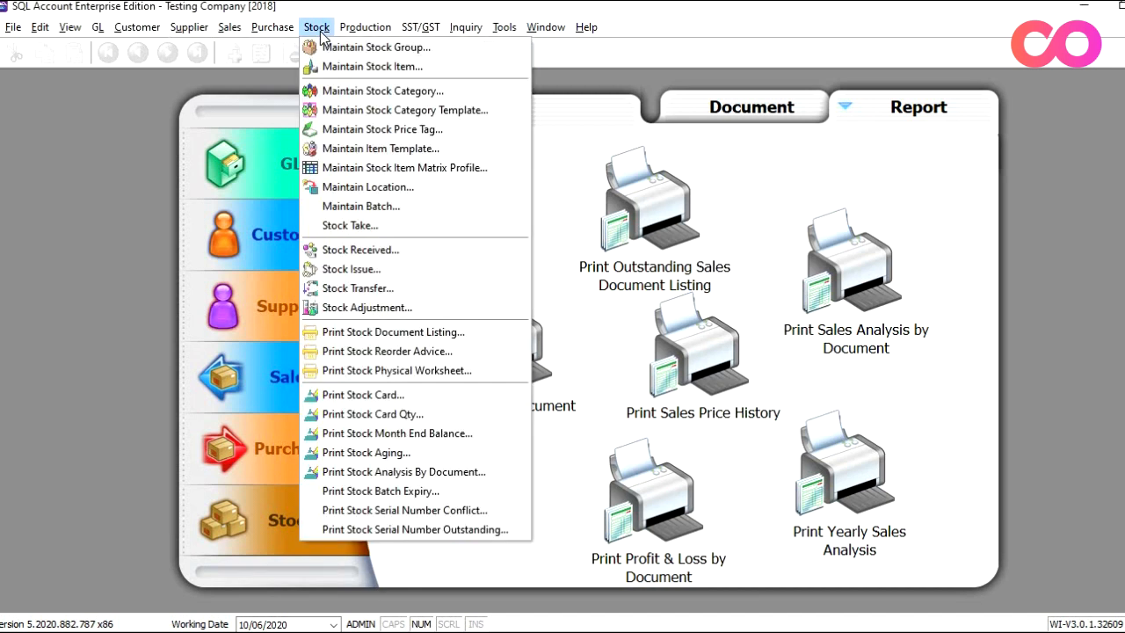
{"action": "left_click", "coordinate": [369, 188]}
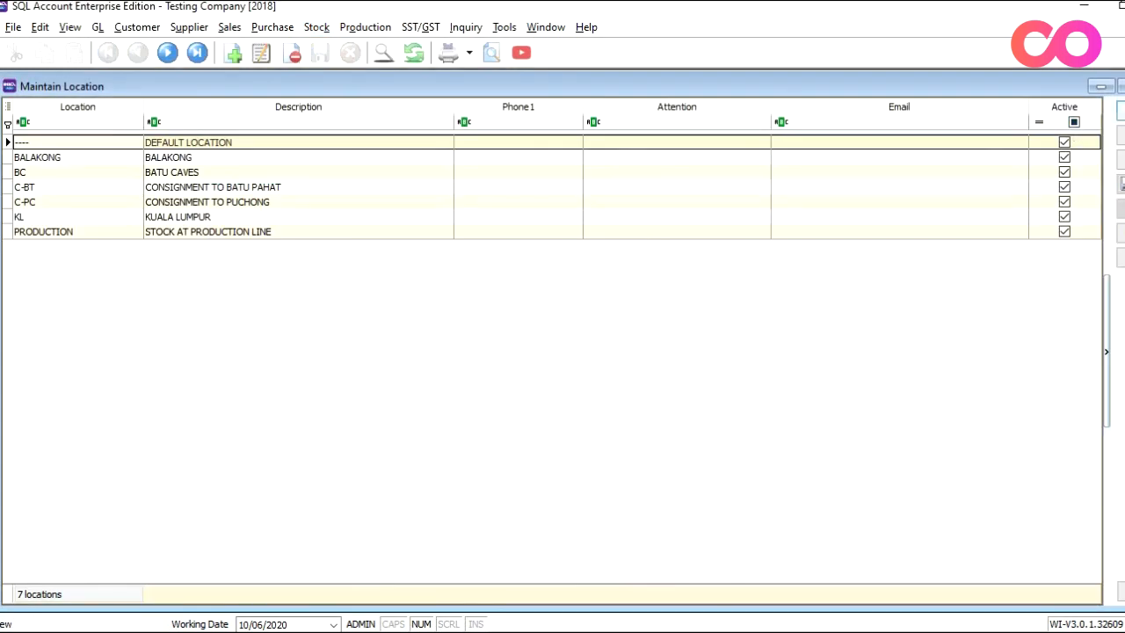
{"action": "left_click", "coordinate": [1121, 111]}
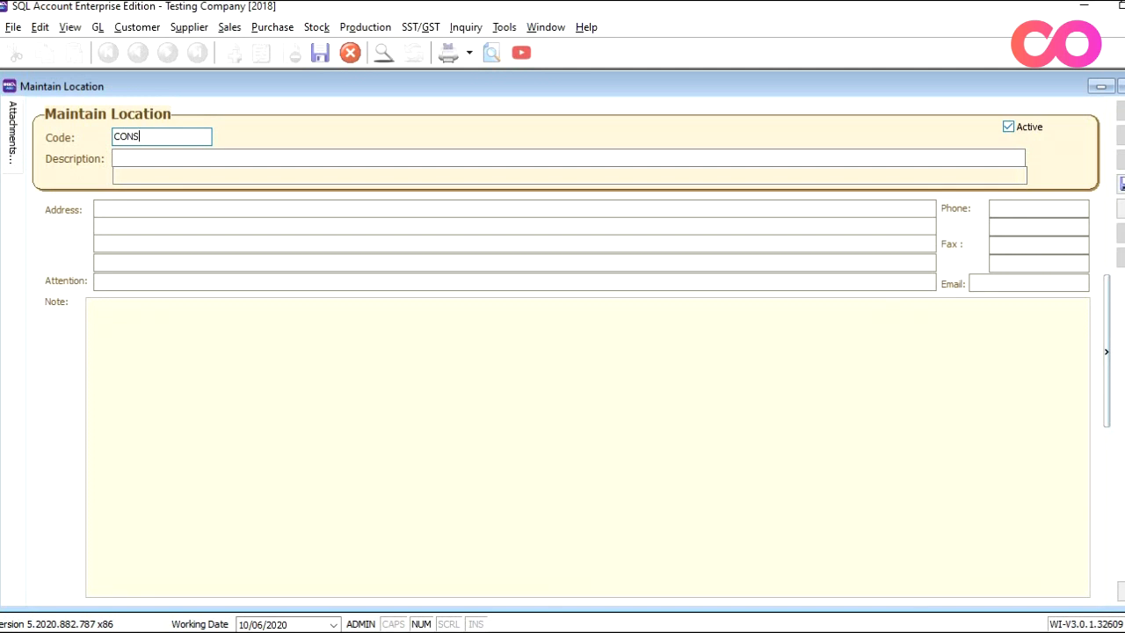
{"action": "key", "text": "Tab"}
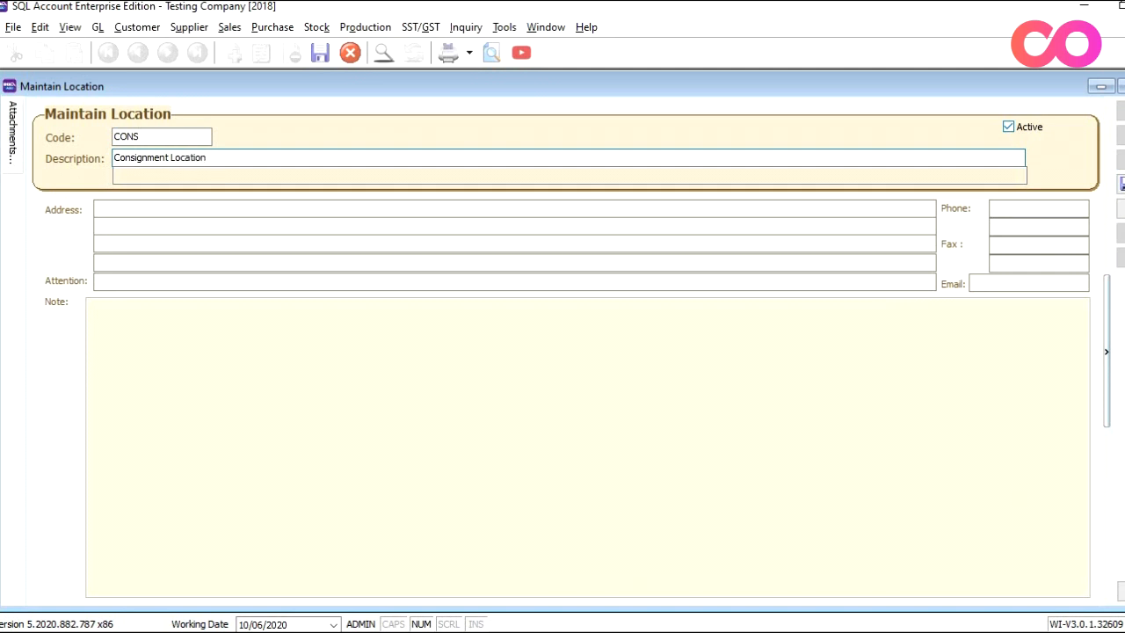
{"action": "left_click", "coordinate": [320, 53]}
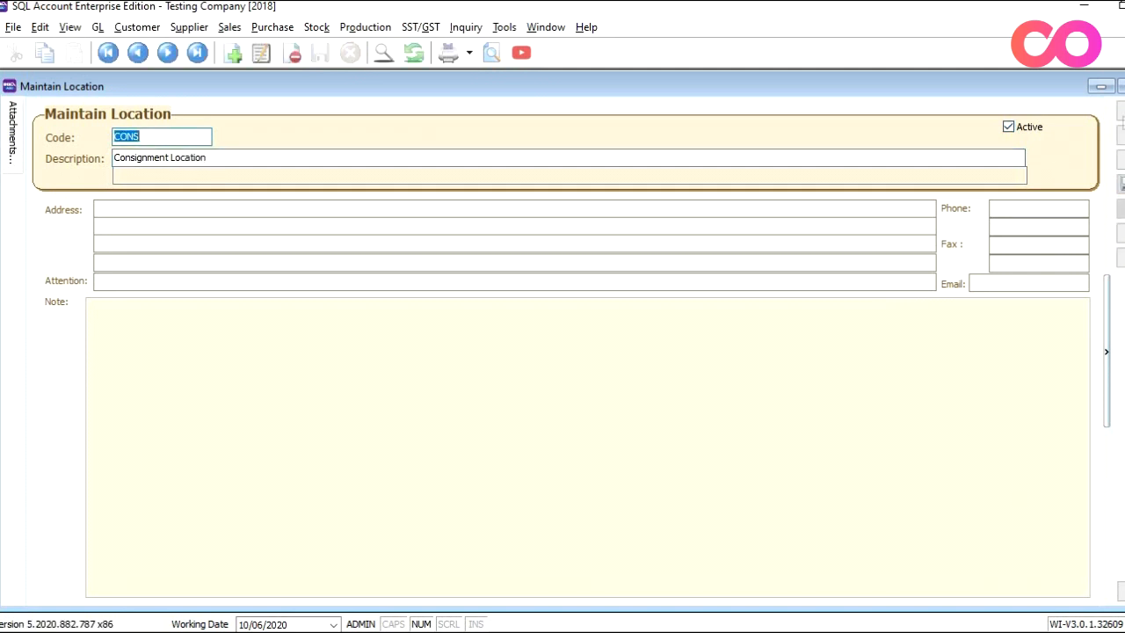
{"action": "left_click", "coordinate": [1124, 86]}
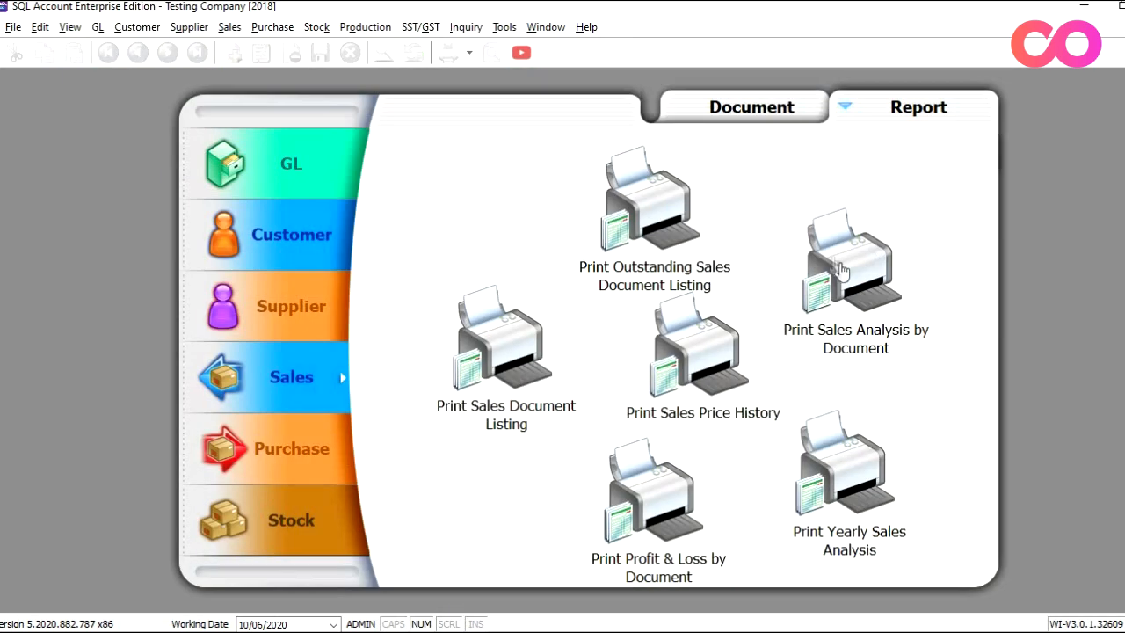
Step: Start a new Goods Received purchase document for the supplier DESA EOFFICE SDN BHD
{"action": "left_click", "coordinate": [323, 449]}
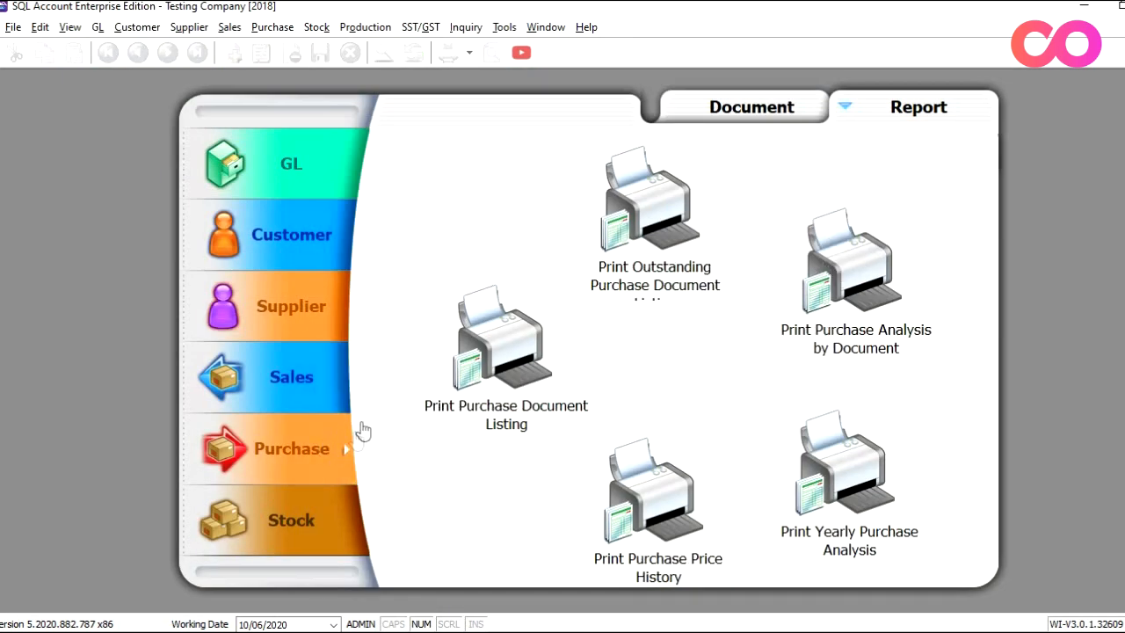
{"action": "left_click", "coordinate": [726, 111]}
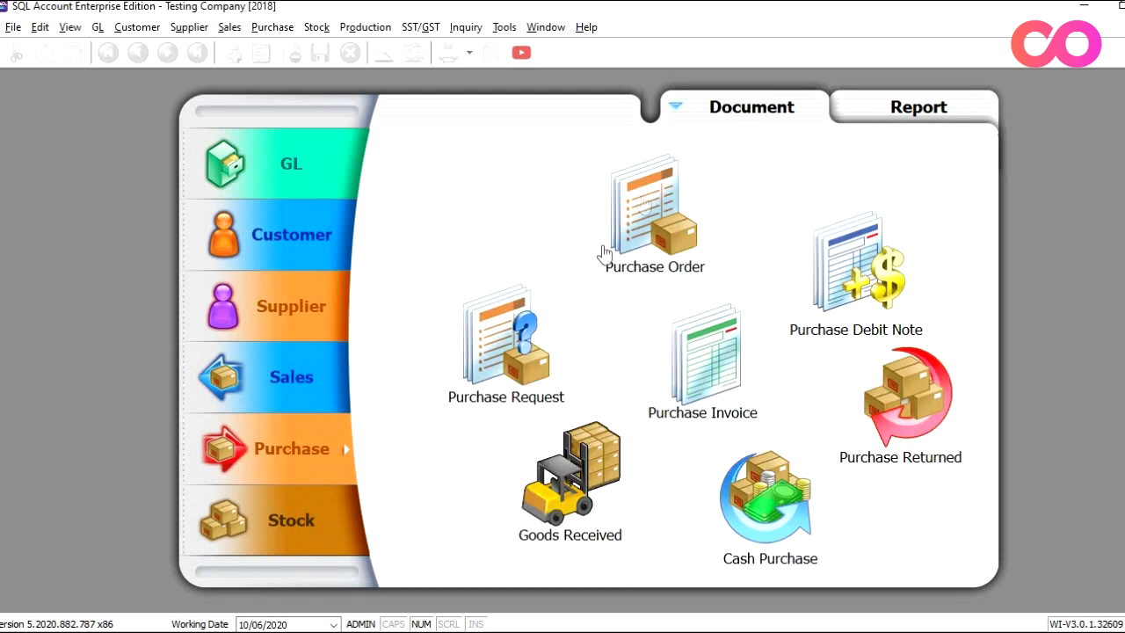
{"action": "left_click", "coordinate": [561, 504]}
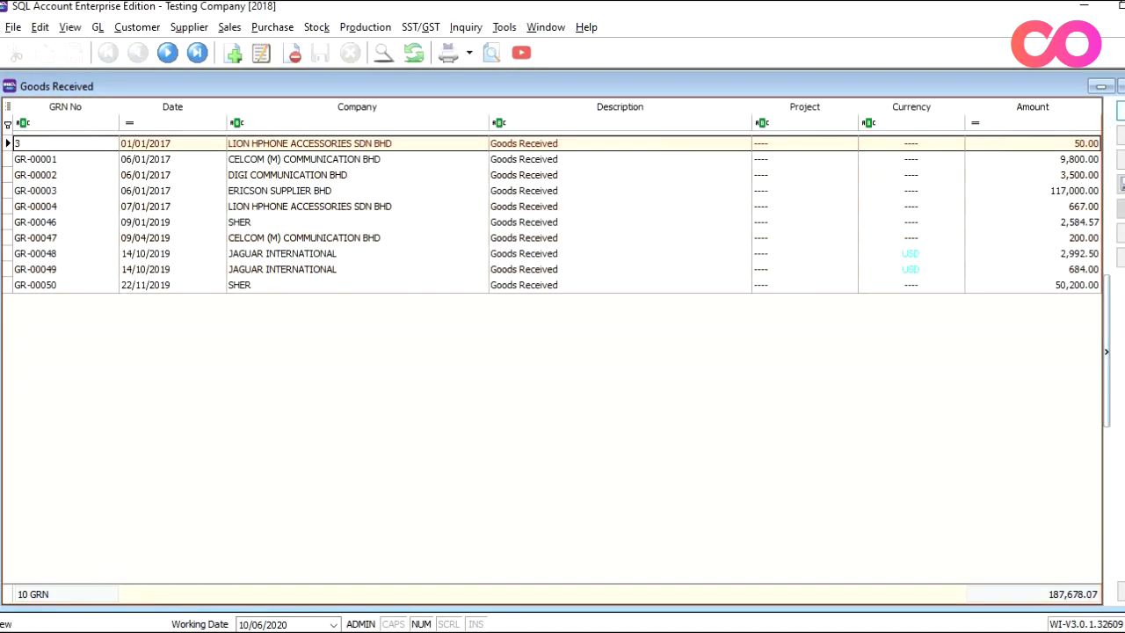
{"action": "left_click", "coordinate": [1121, 111]}
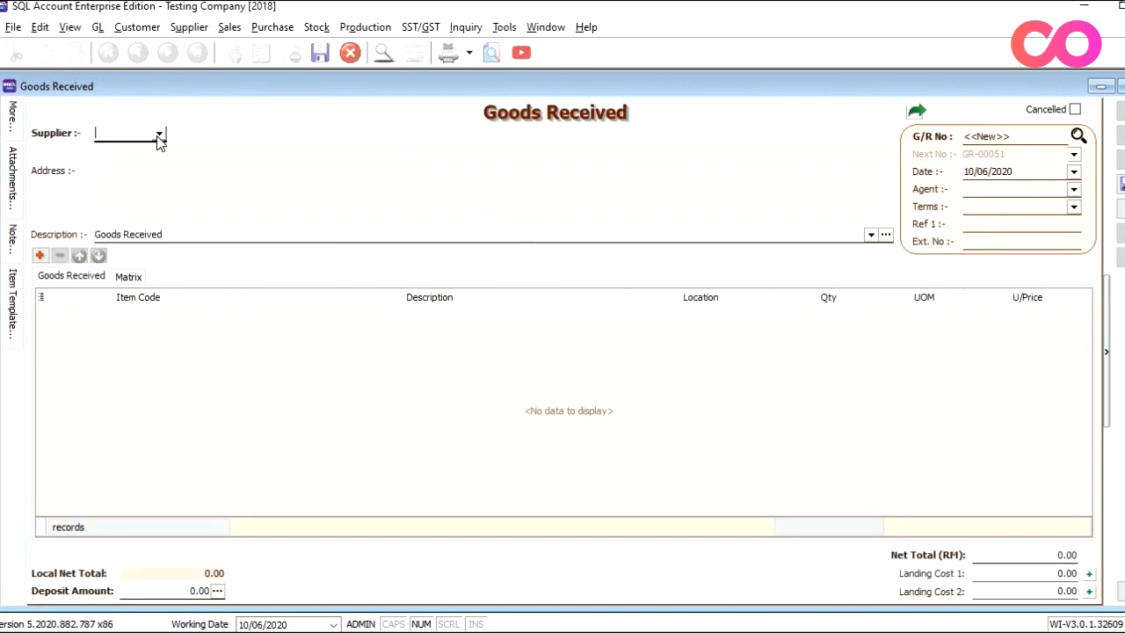
{"action": "left_click", "coordinate": [159, 137]}
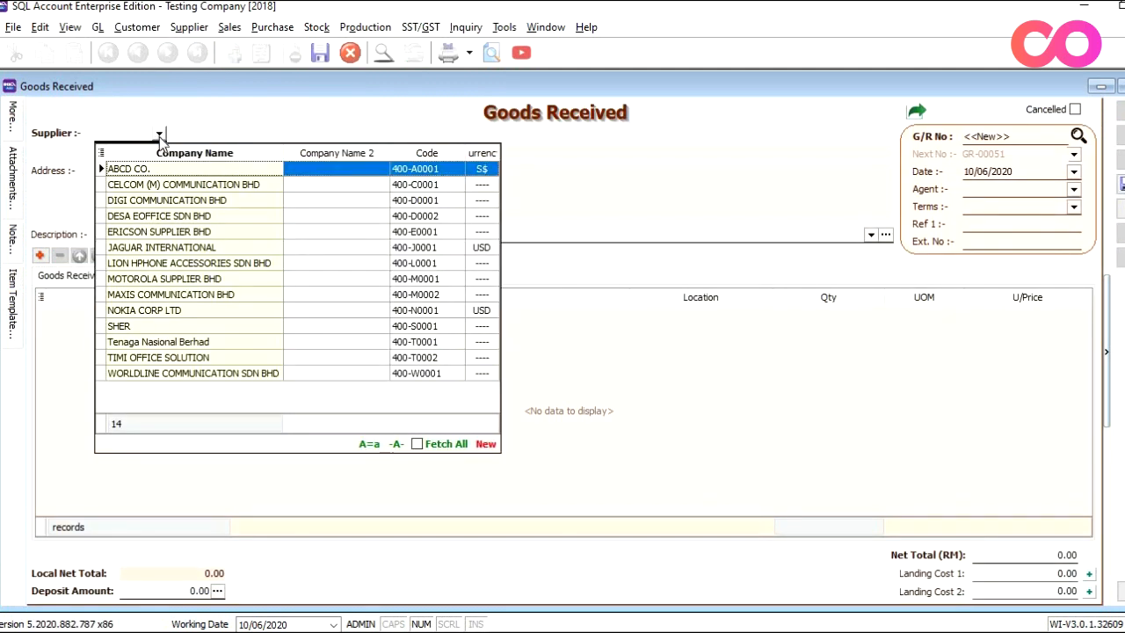
{"action": "left_click", "coordinate": [190, 218]}
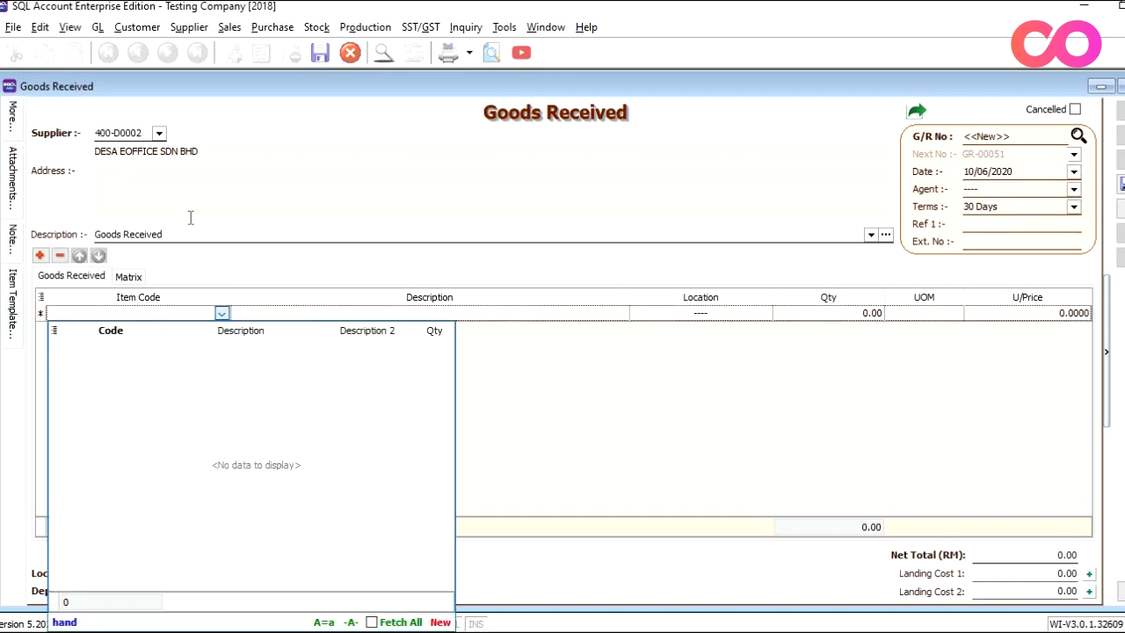
Step: Add the HANDPHONE COVER item to the goods received document and assign it to location CONS
{"action": "type", "text": "d"}
{"action": "key", "text": "Return"}
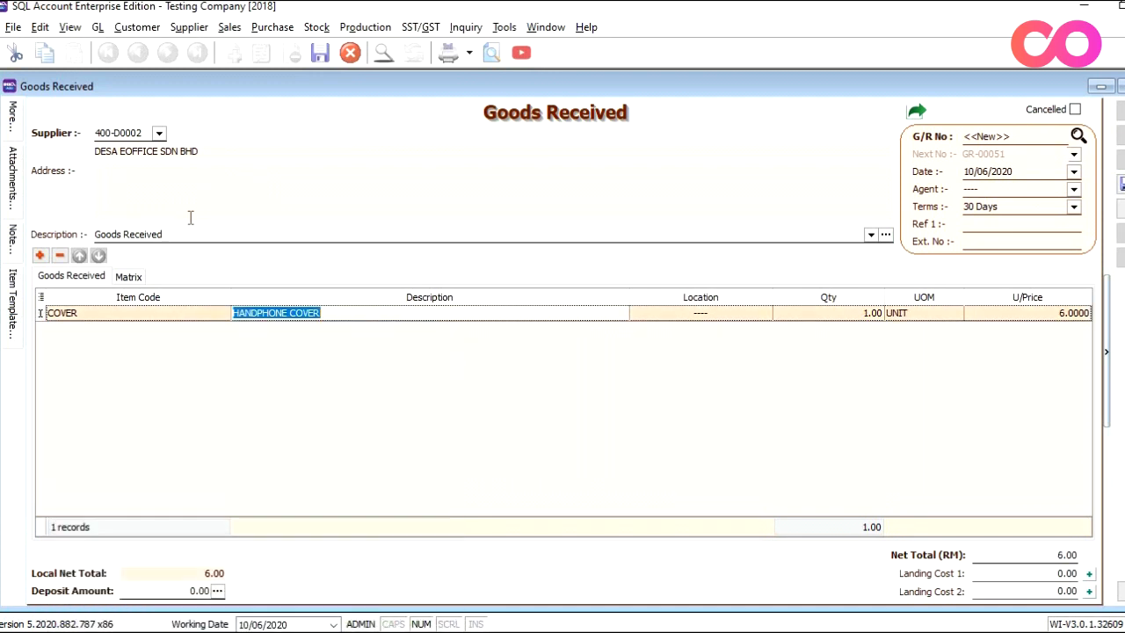
{"action": "key", "text": "Return"}
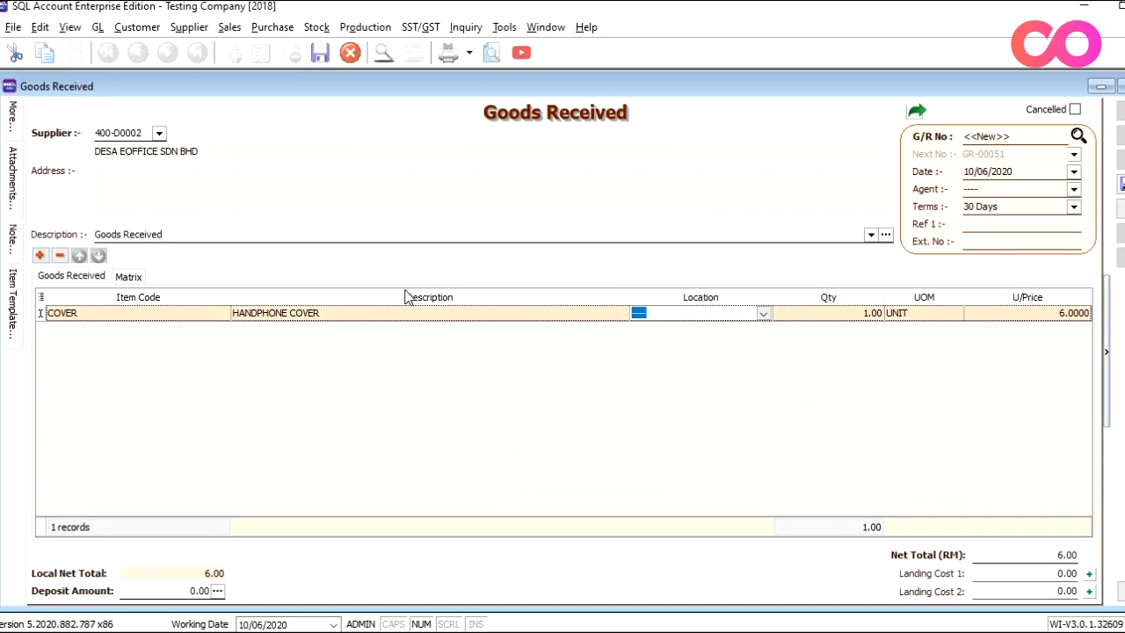
{"action": "left_click", "coordinate": [764, 314]}
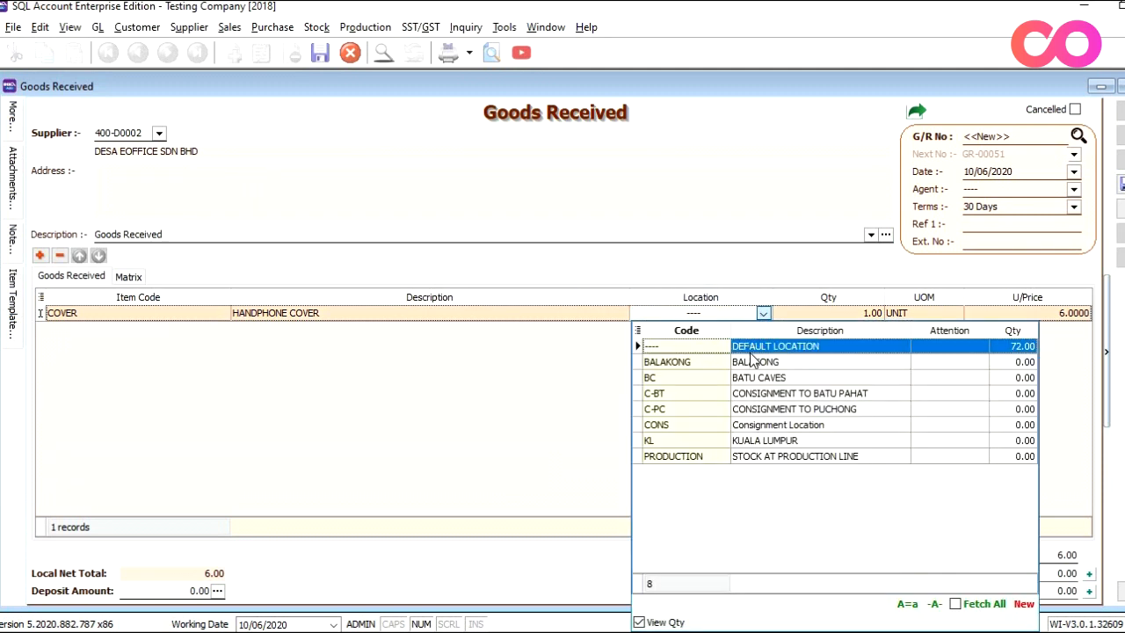
{"action": "left_click", "coordinate": [754, 430]}
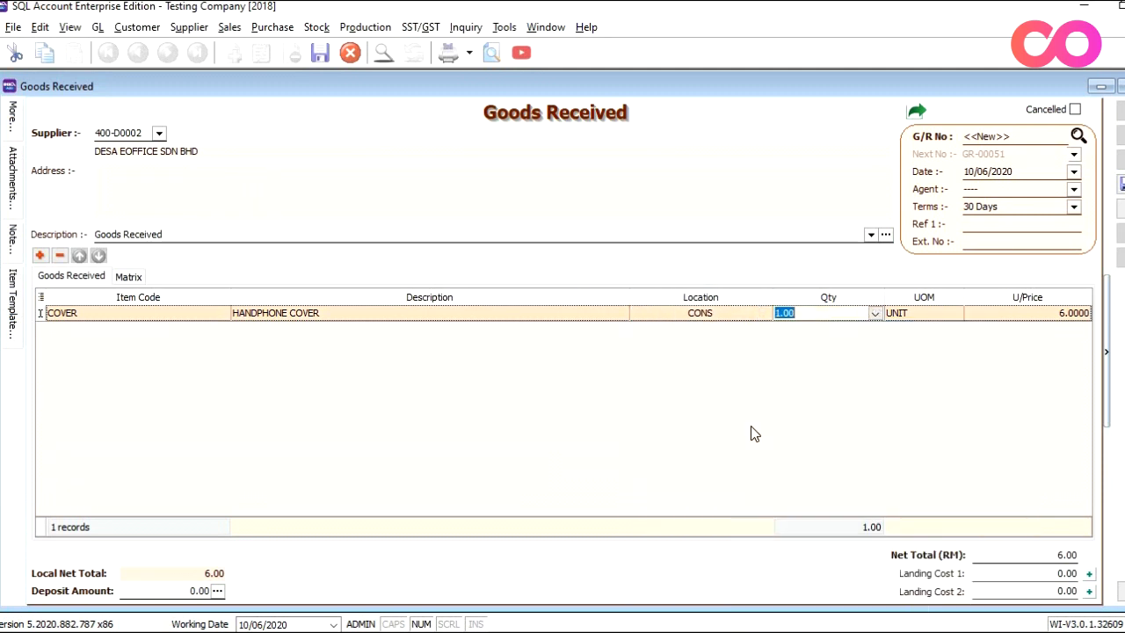
Step: Set the cover's quantity to 100 and unit price to 10, save the goods received document and close it
{"action": "type", "text": "100"}
{"action": "key", "text": "Tab"}
{"action": "key", "text": "Tab"}
{"action": "type", "text": "1"}
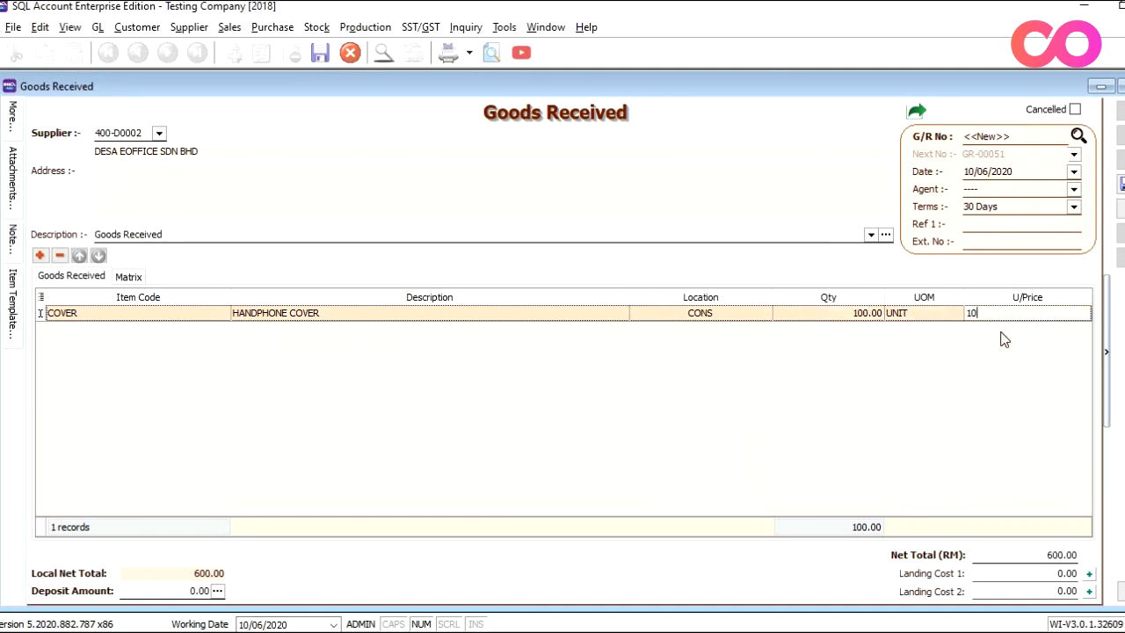
{"action": "left_click", "coordinate": [1123, 183]}
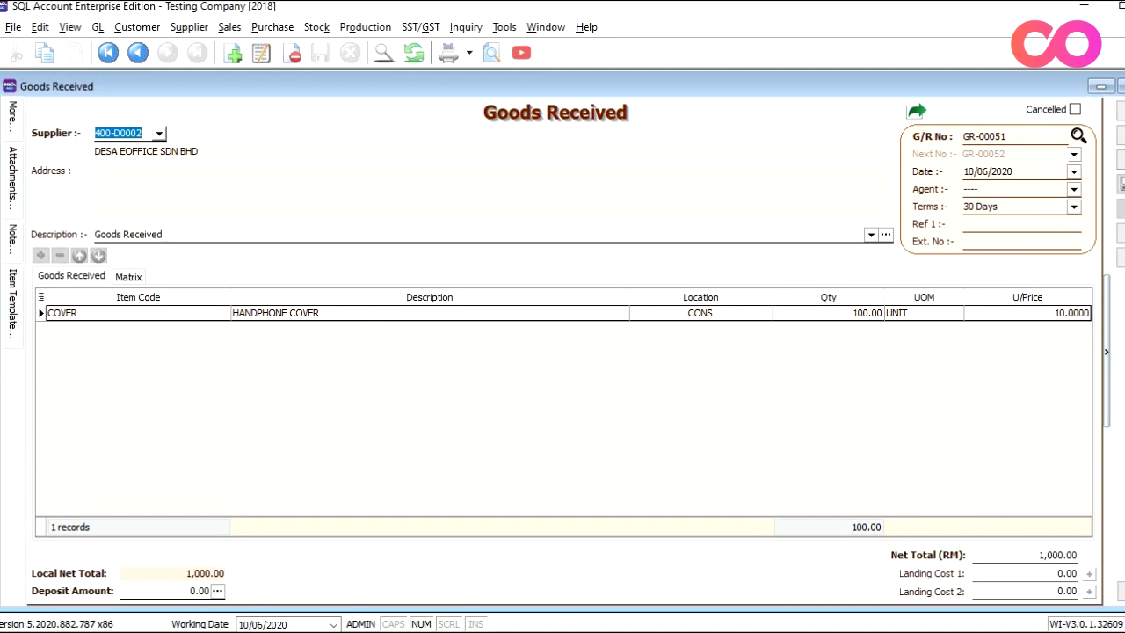
{"action": "key", "text": "Escape"}
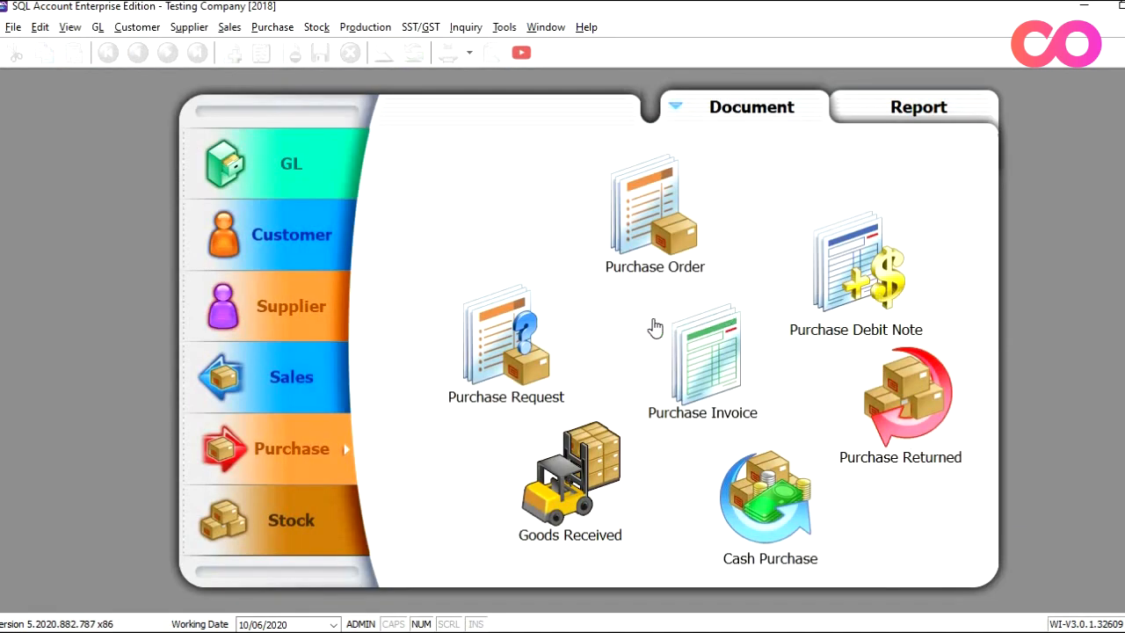
Step: Start a new sales invoice for the customer ALPHA & BETA COMPUTER
{"action": "left_click", "coordinate": [323, 378]}
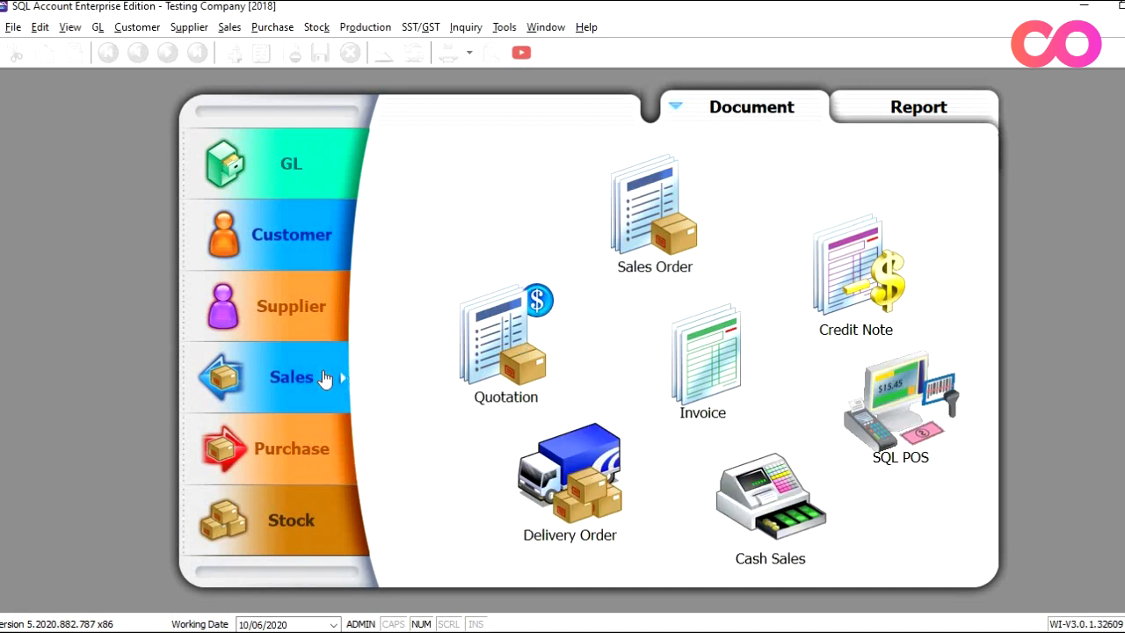
{"action": "left_click", "coordinate": [702, 362]}
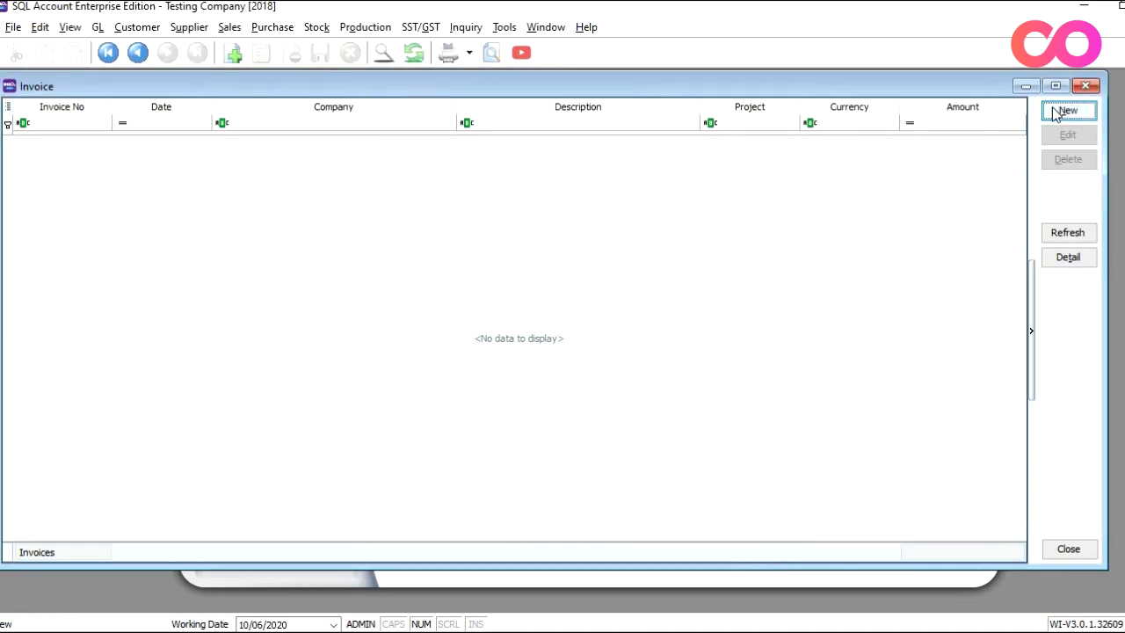
{"action": "key", "text": "Return"}
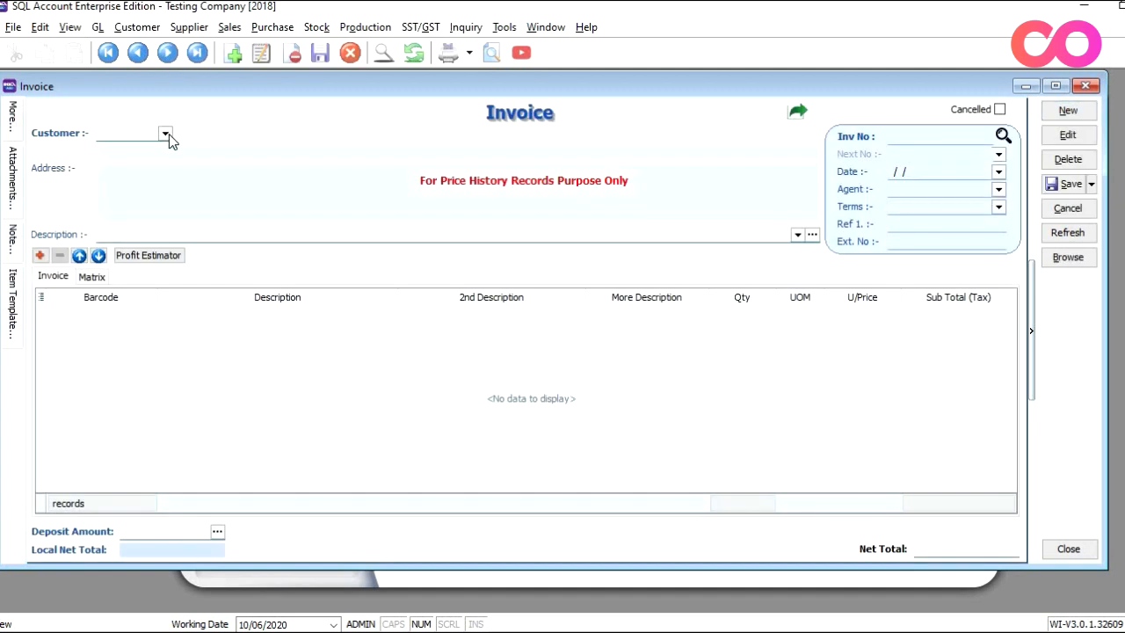
{"action": "left_click", "coordinate": [167, 133]}
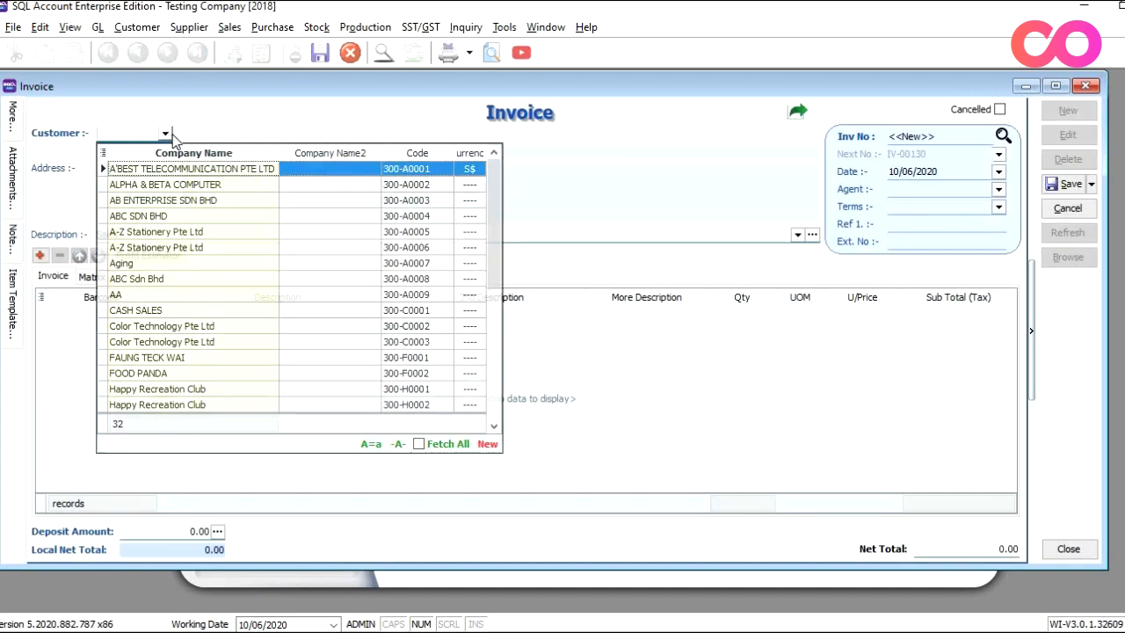
{"action": "left_click", "coordinate": [215, 189]}
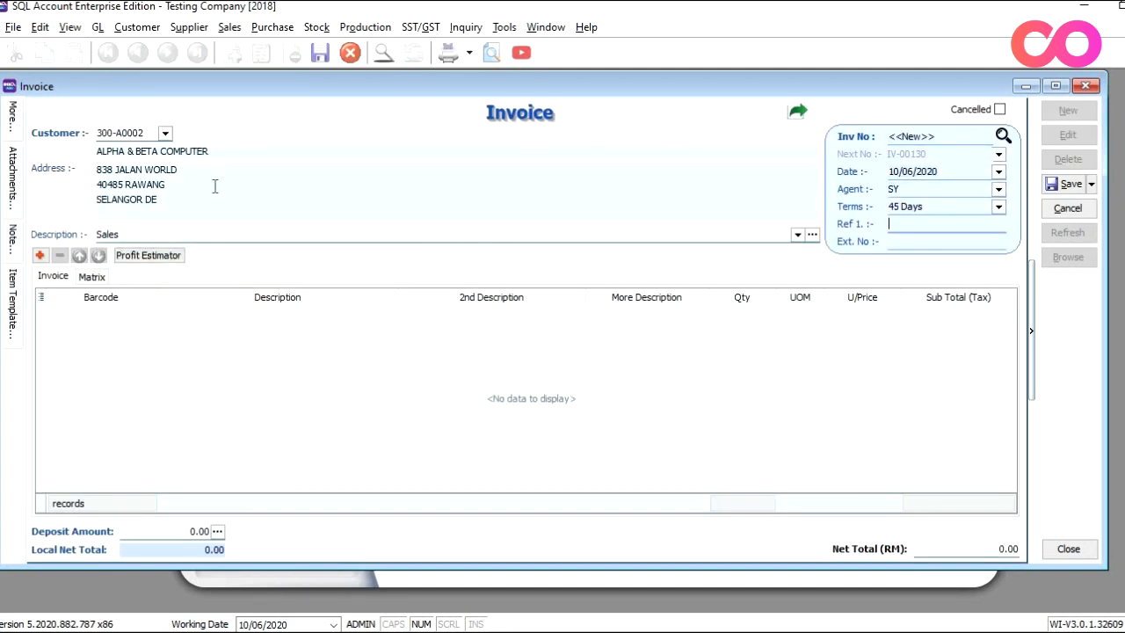
Step: Find the stock item with "hand" and add HANDPHONE COVER as the invoice's first line
{"action": "type", "text": "hand"}
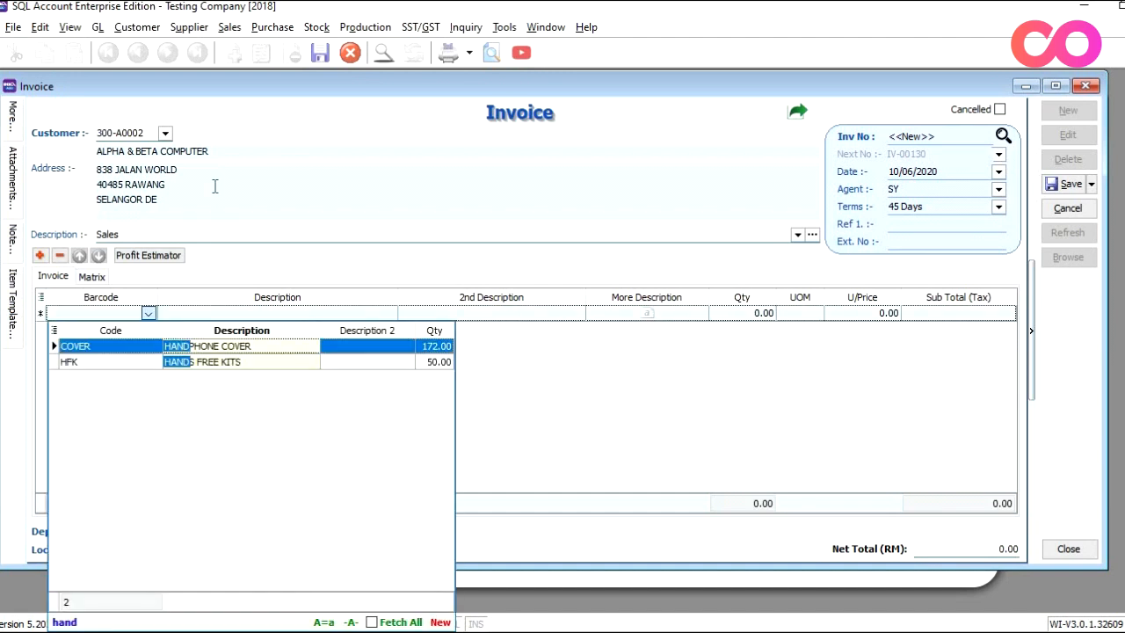
{"action": "key", "text": "Return"}
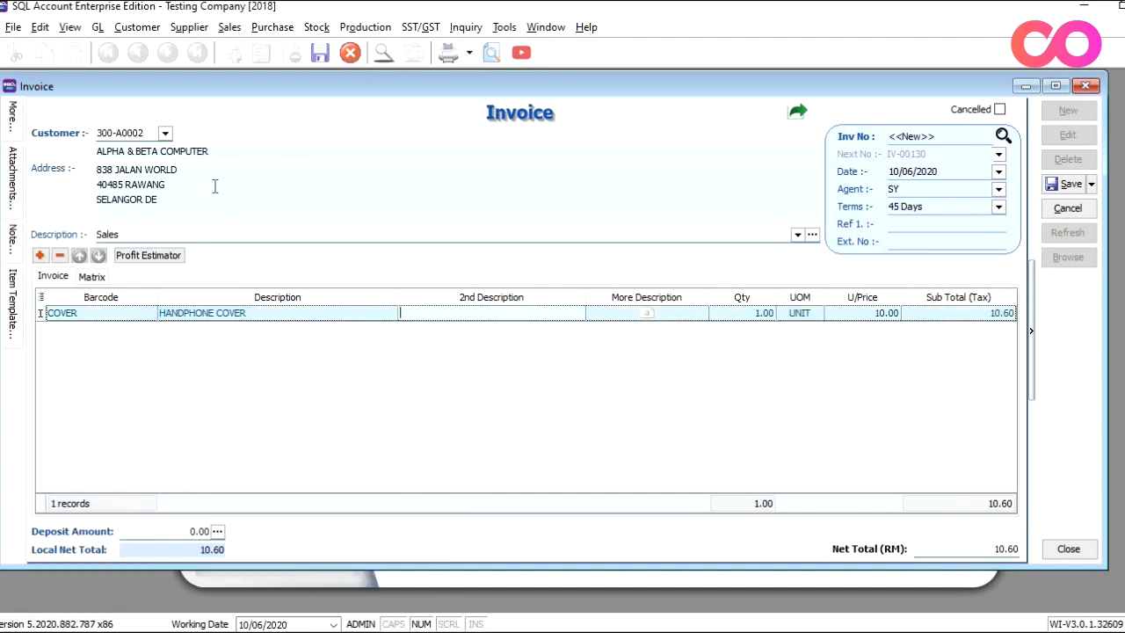
{"action": "key", "text": "Tab"}
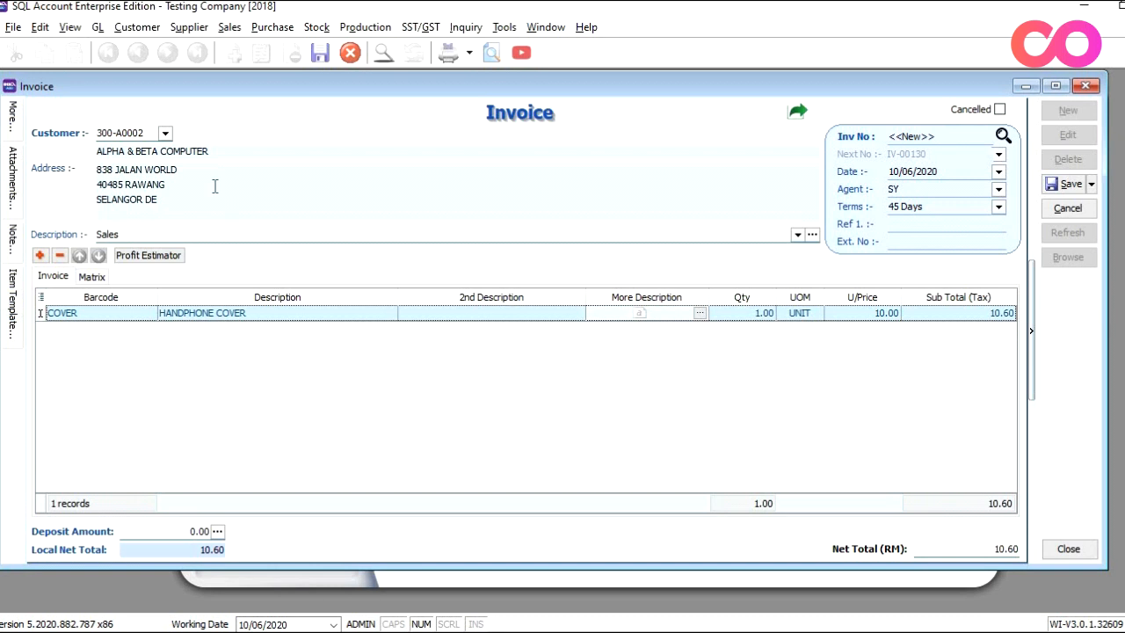
Step: Add the Location column to the invoice line grid, between More Description and Qty
{"action": "right_click", "coordinate": [640, 302]}
{"action": "left_click", "coordinate": [717, 280]}
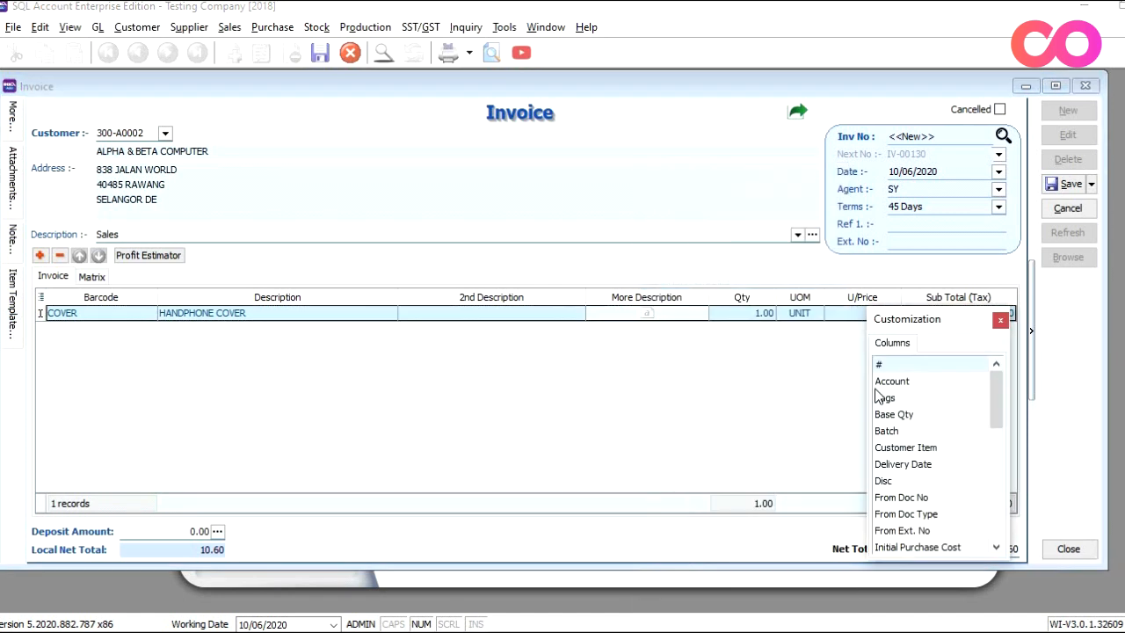
{"action": "scroll", "coordinate": [925, 483], "scroll_direction": "down", "scroll_amount": 2}
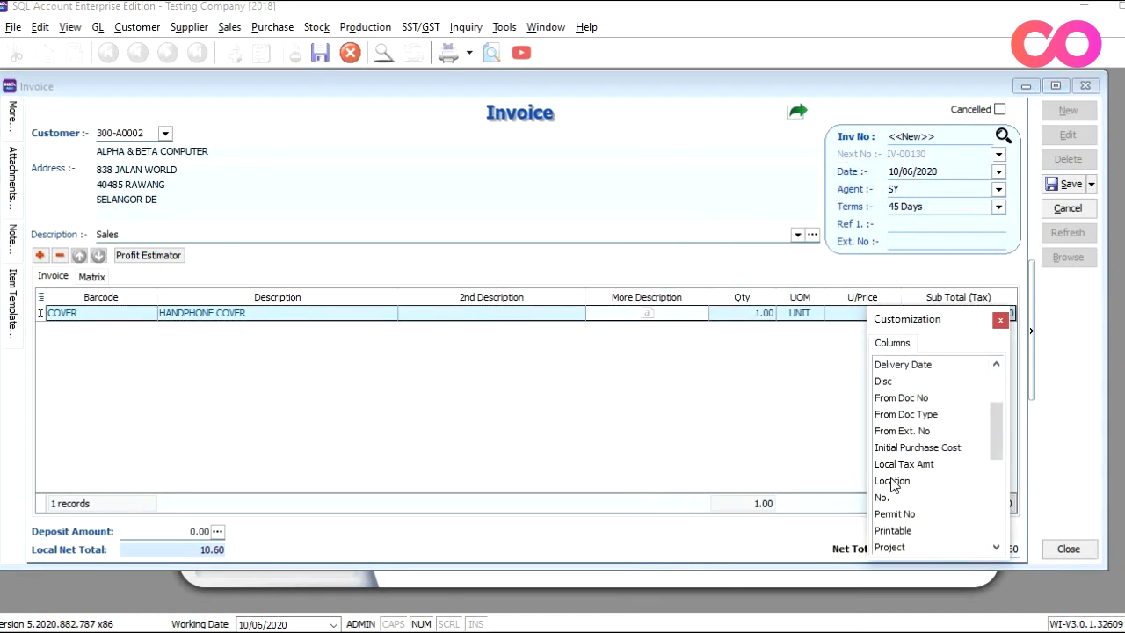
{"action": "left_click_drag", "start_coordinate": [892, 489], "coordinate": [714, 316]}
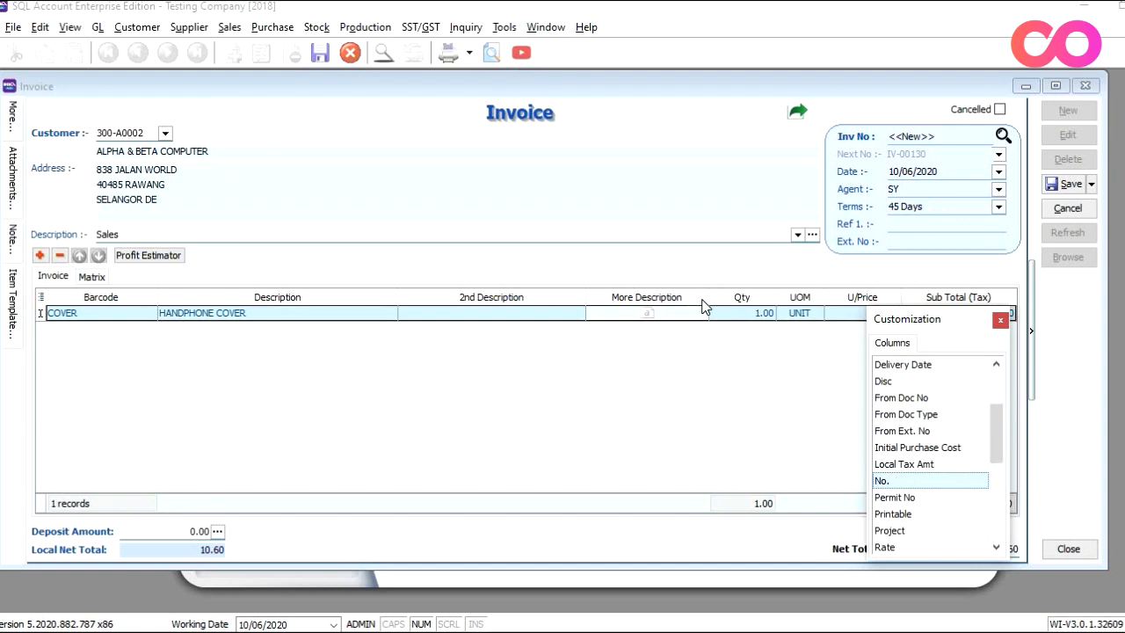
{"action": "left_click", "coordinate": [713, 318]}
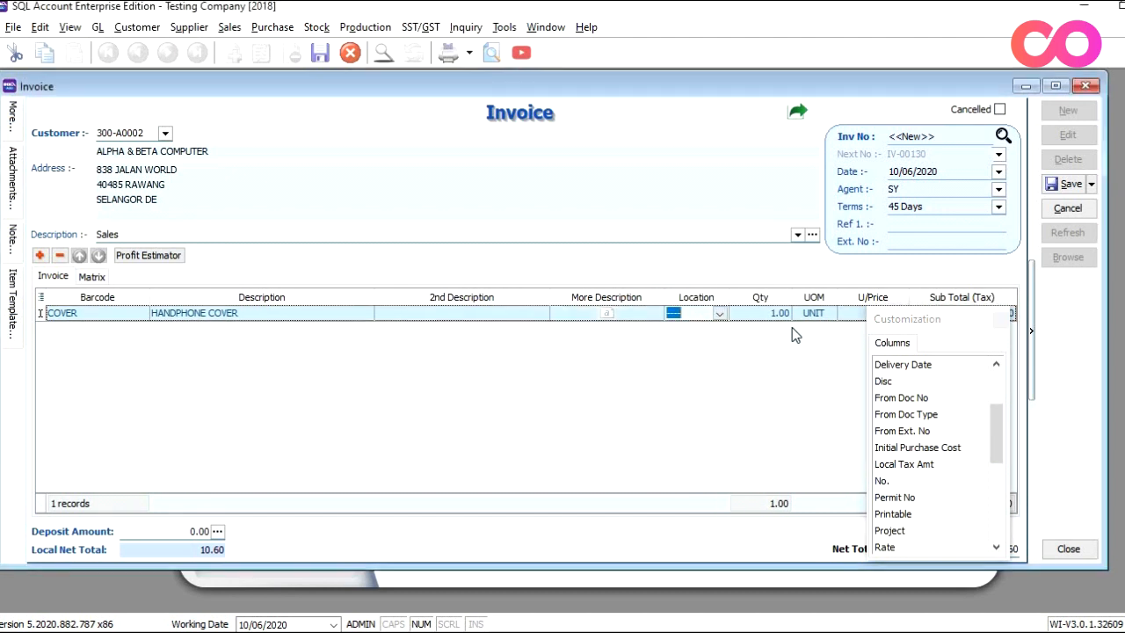
{"action": "left_click", "coordinate": [1000, 320]}
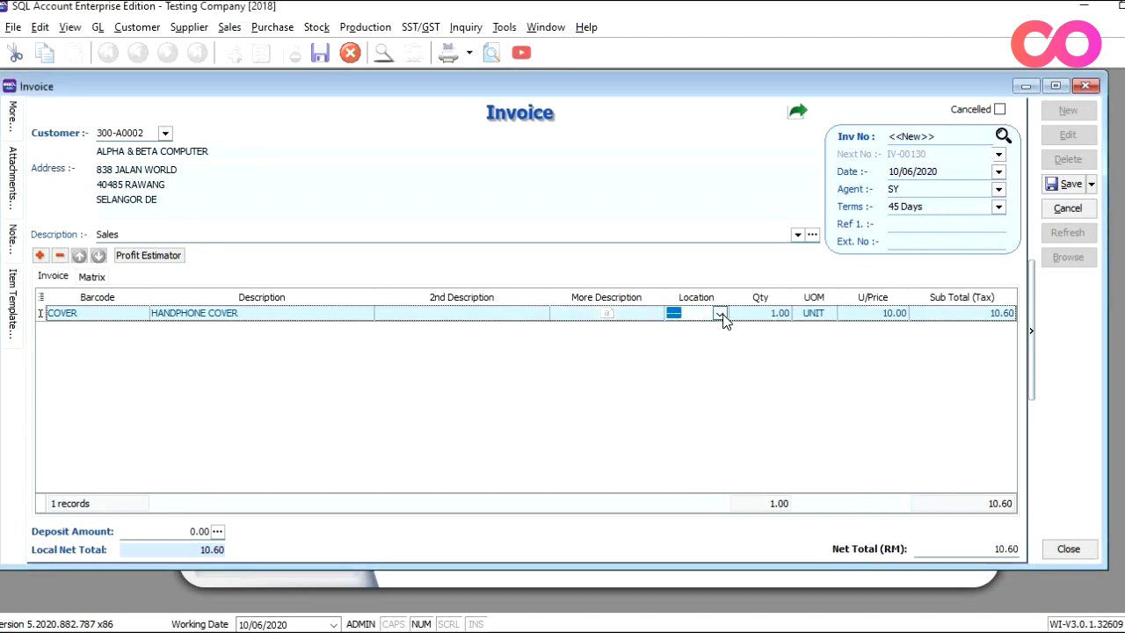
Step: Set the invoice line's location to CONS, its quantity to 2 and its unit price to 20
{"action": "left_click", "coordinate": [720, 314]}
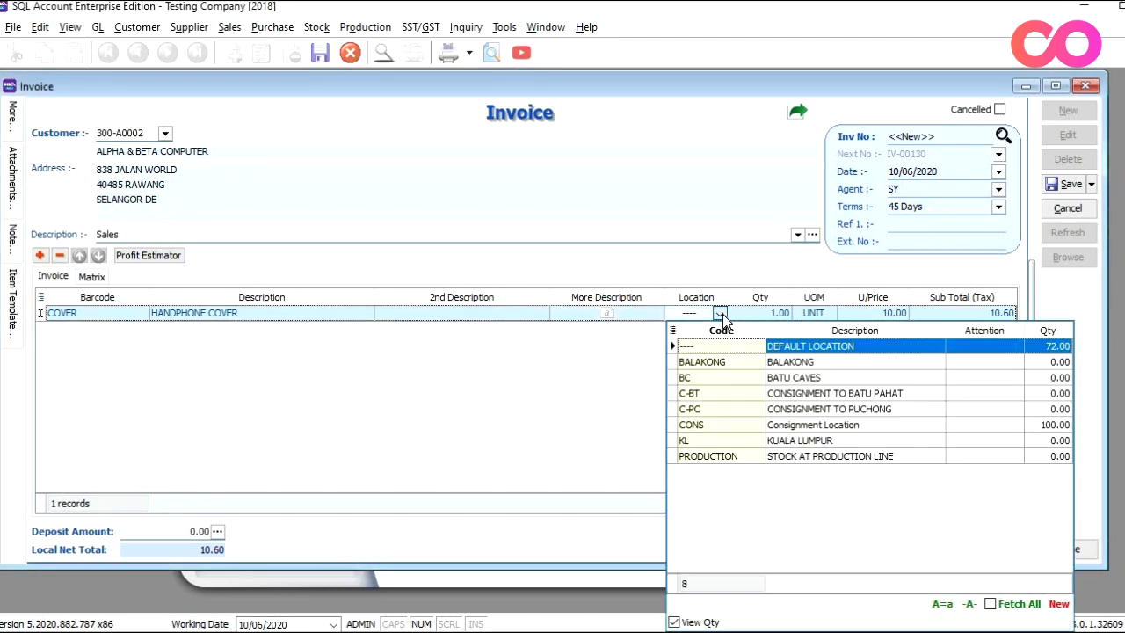
{"action": "left_click", "coordinate": [756, 427]}
{"action": "type", "text": "2"}
{"action": "left_click", "coordinate": [872, 313]}
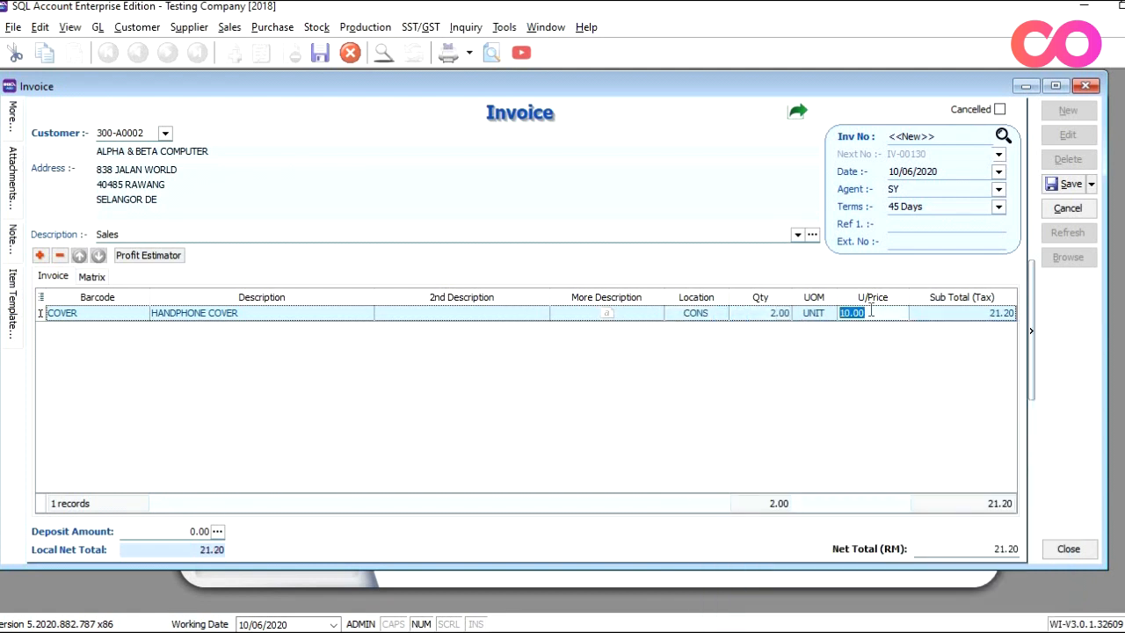
{"action": "type", "text": "20"}
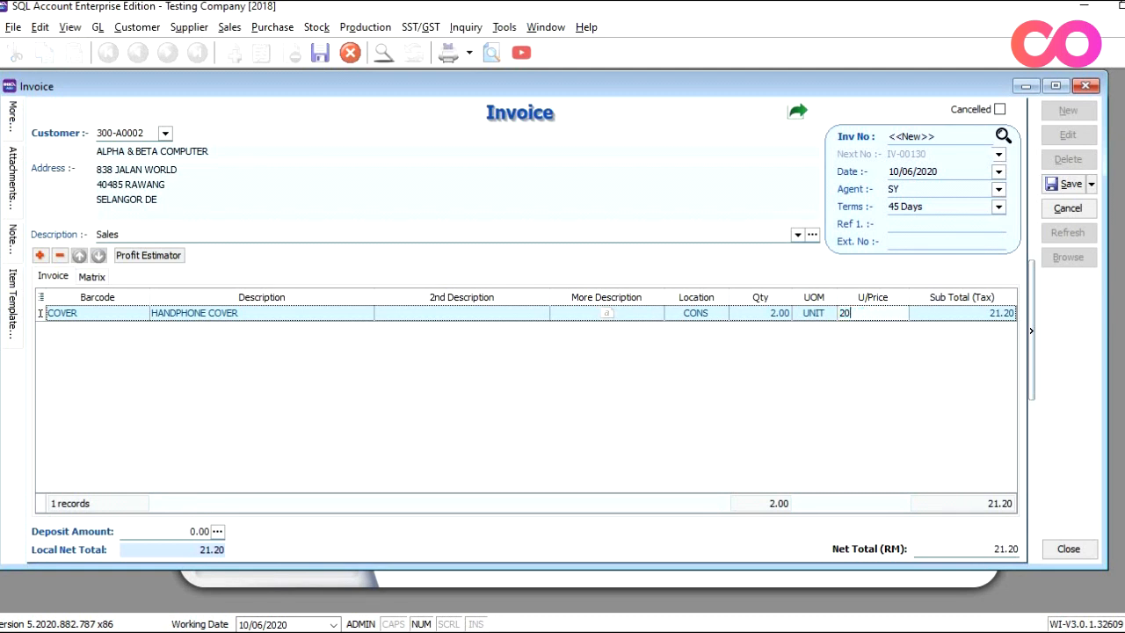
Step: Commit the CONS line, save the sales invoice and close the invoice windows
{"action": "key", "text": "Down"}
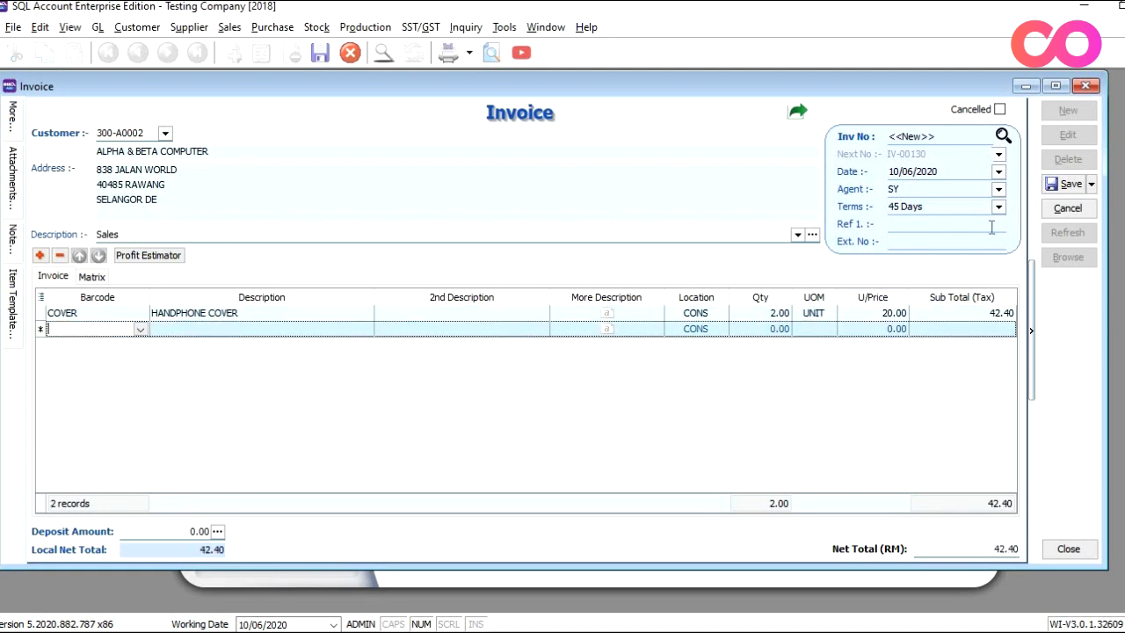
{"action": "left_click", "coordinate": [1066, 184]}
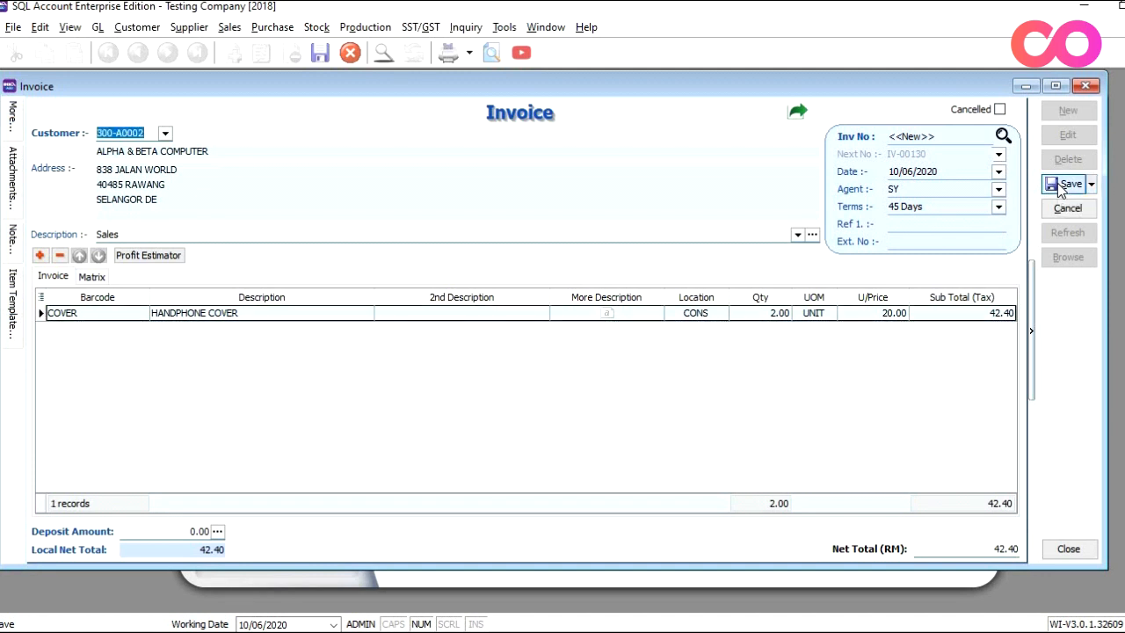
{"action": "left_click", "coordinate": [1088, 86]}
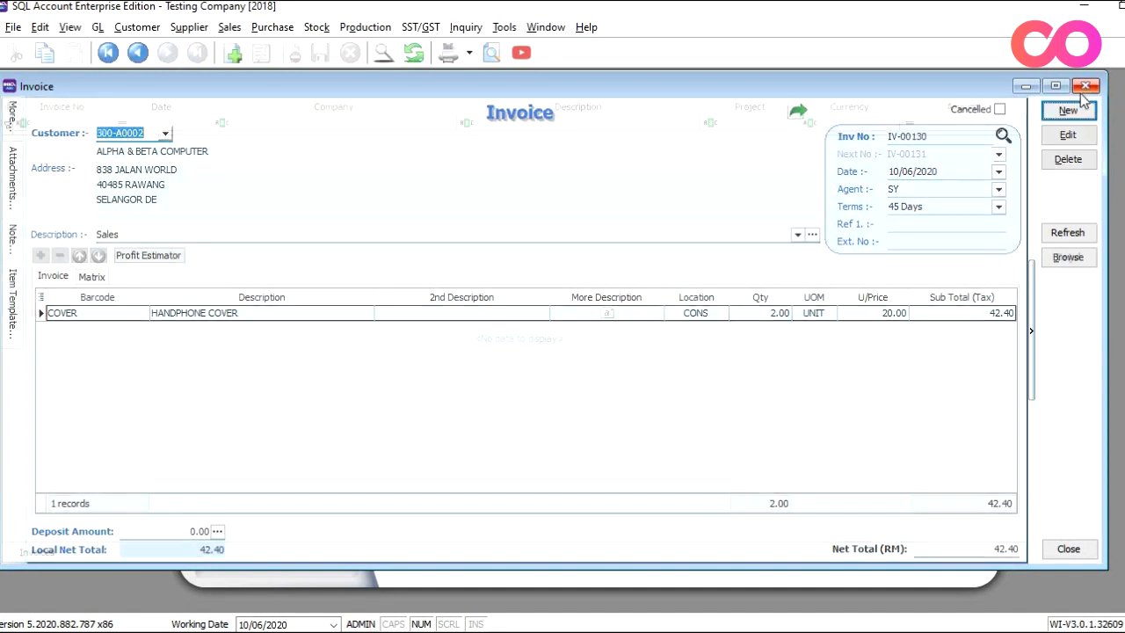
{"action": "left_click", "coordinate": [1087, 86]}
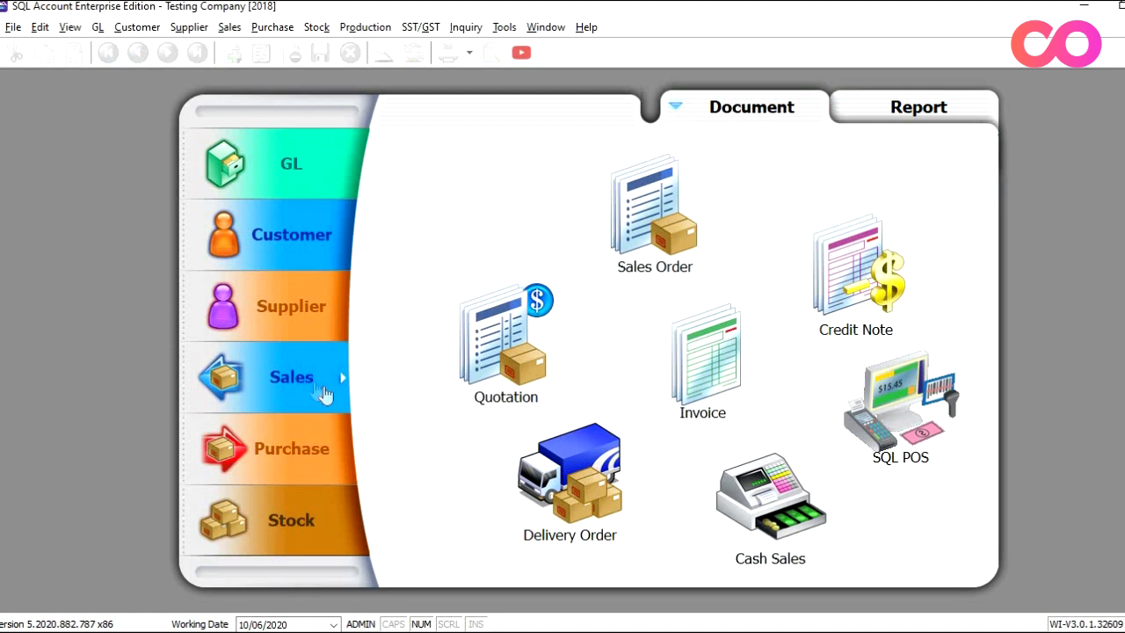
Step: Open the Sales Analysis by Document report and filter it to the CONS location
{"action": "left_click", "coordinate": [898, 117]}
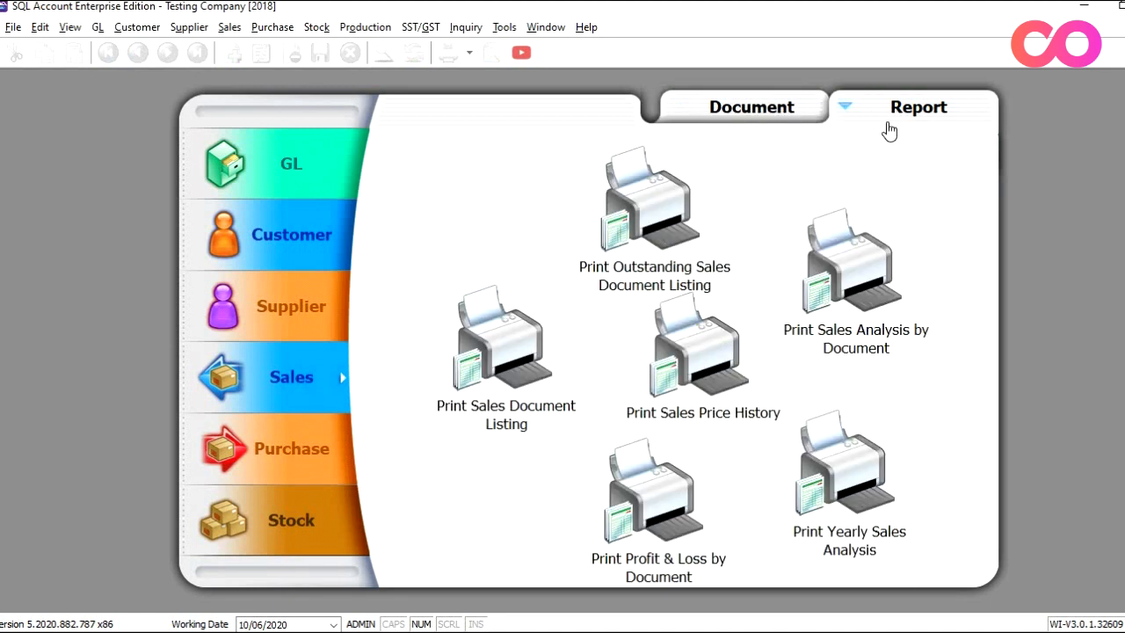
{"action": "left_click", "coordinate": [860, 279]}
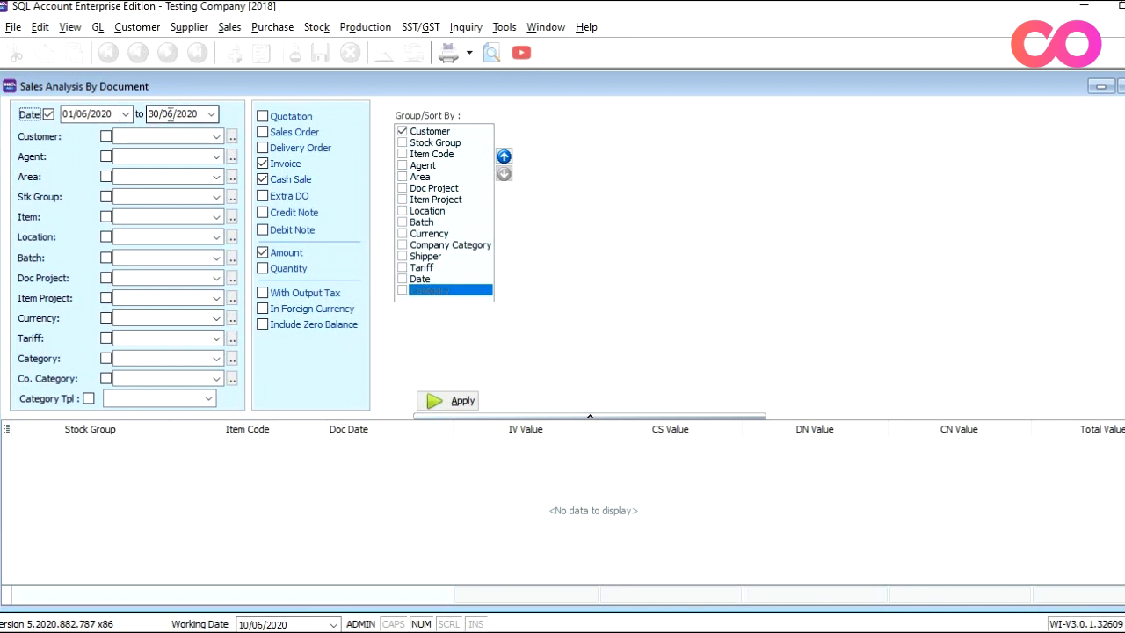
{"action": "left_click", "coordinate": [216, 237]}
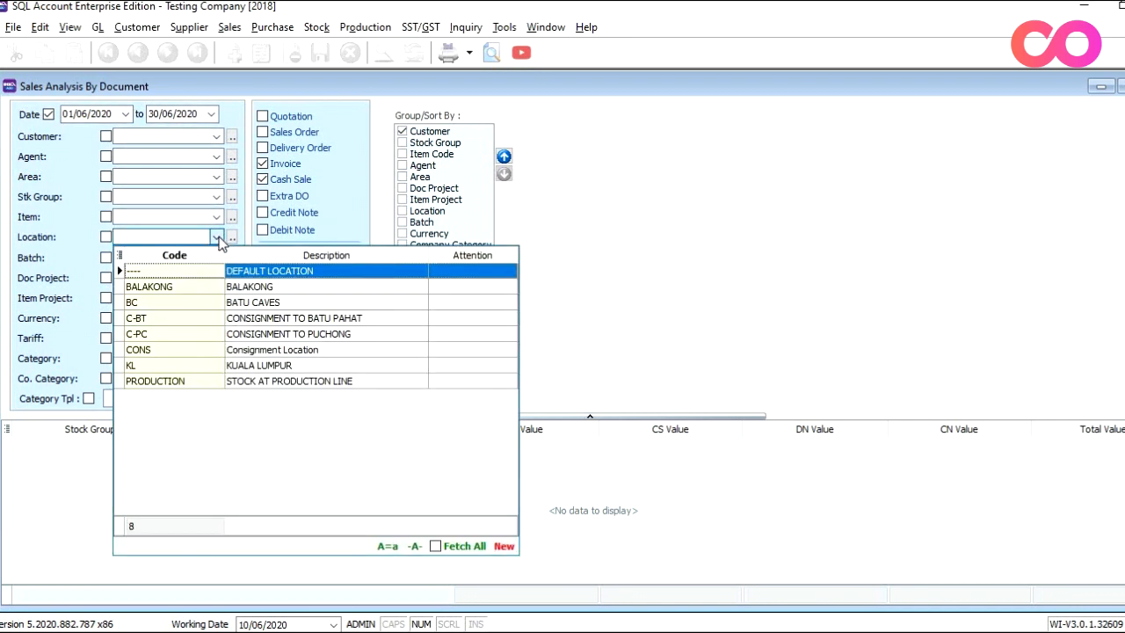
{"action": "left_click", "coordinate": [238, 355]}
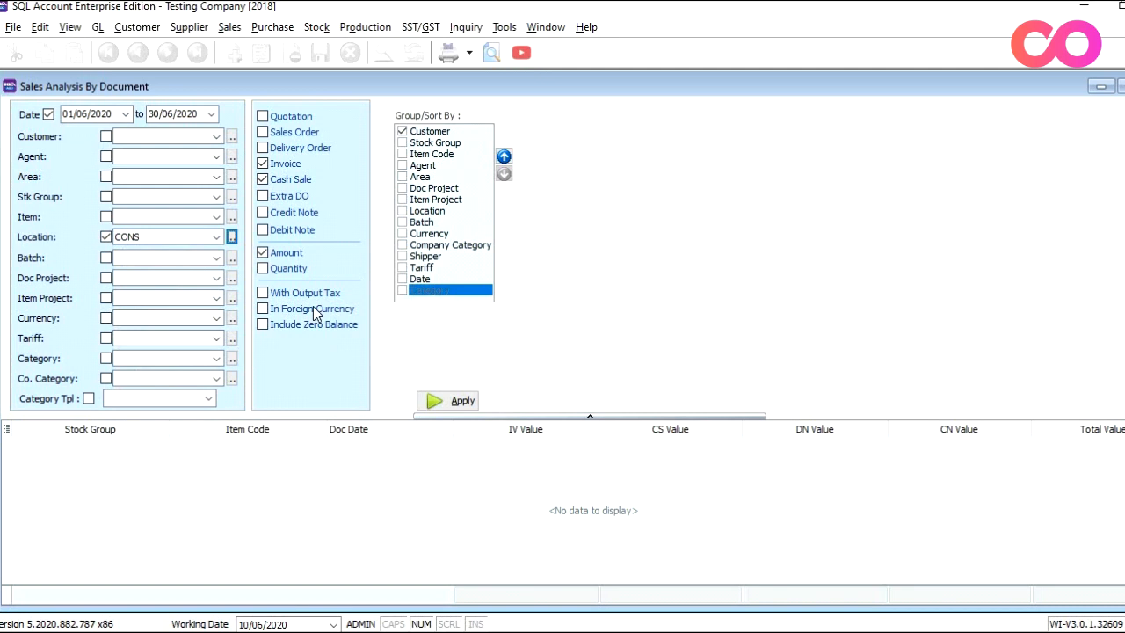
Step: Group the sales analysis by Item Code instead of Customer, show Quantity instead of Amount, and run the report
{"action": "left_click", "coordinate": [402, 132]}
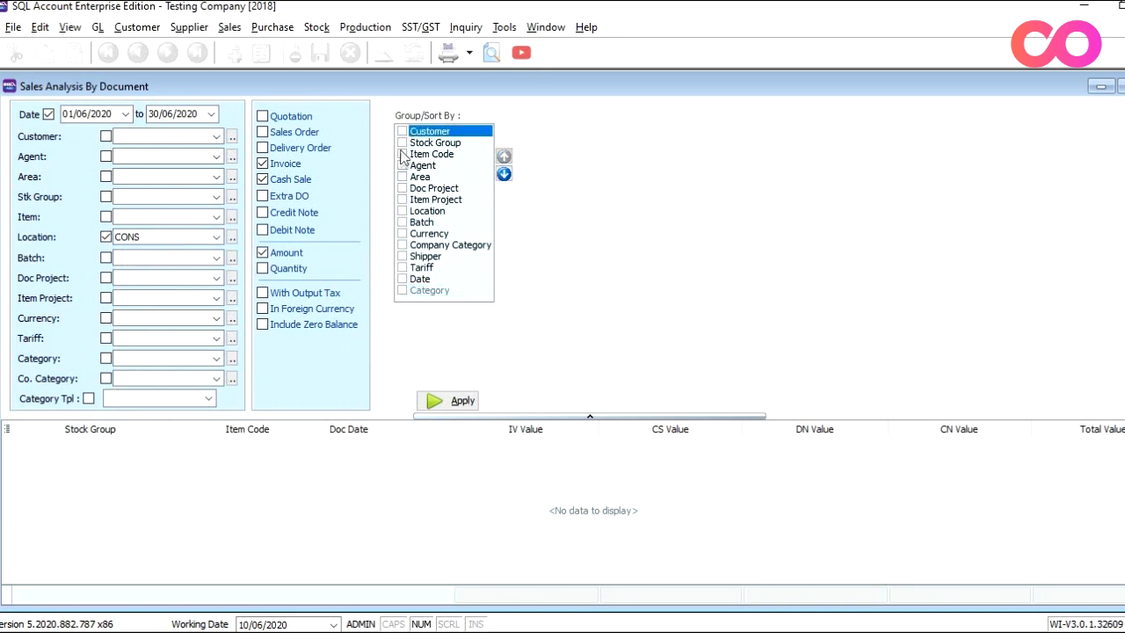
{"action": "left_click", "coordinate": [402, 155]}
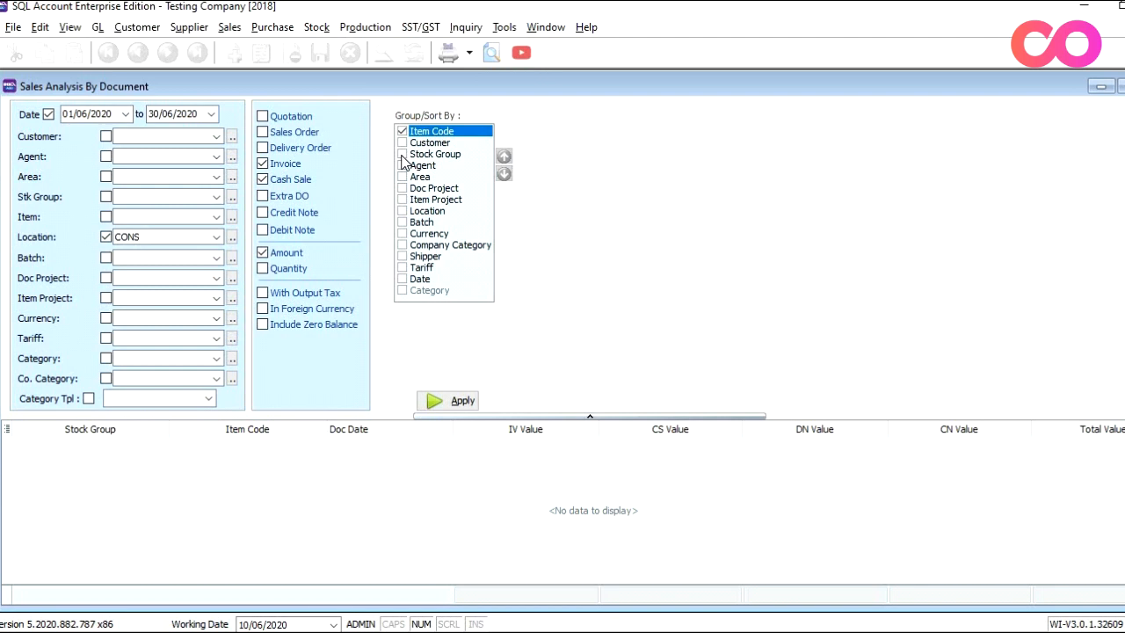
{"action": "left_click", "coordinate": [263, 269]}
{"action": "left_click", "coordinate": [281, 252]}
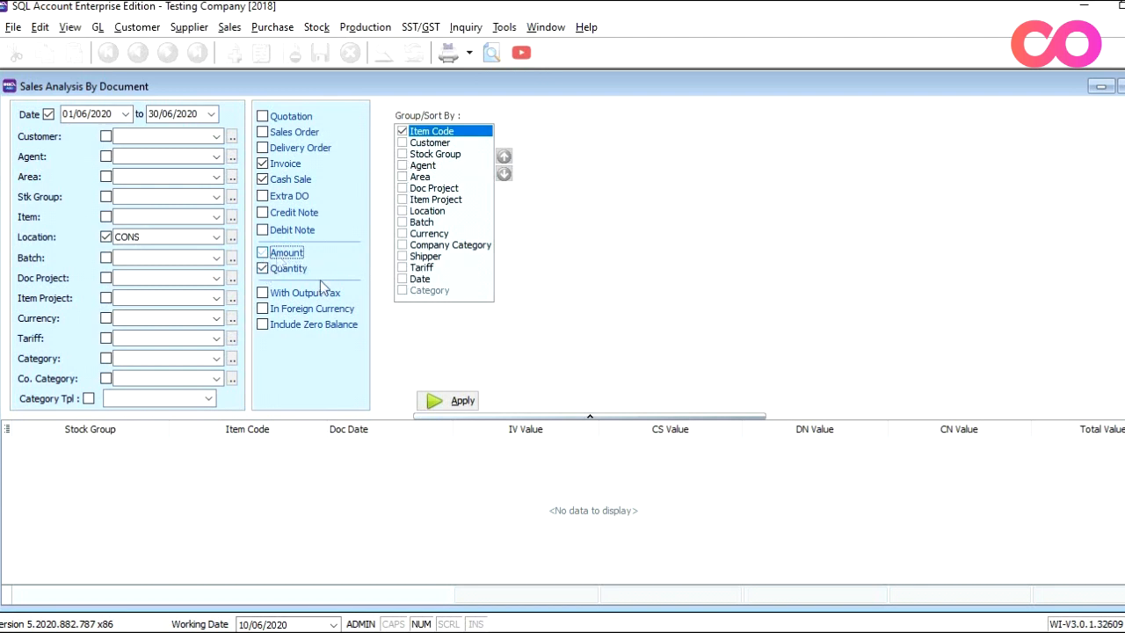
{"action": "left_click", "coordinate": [451, 403]}
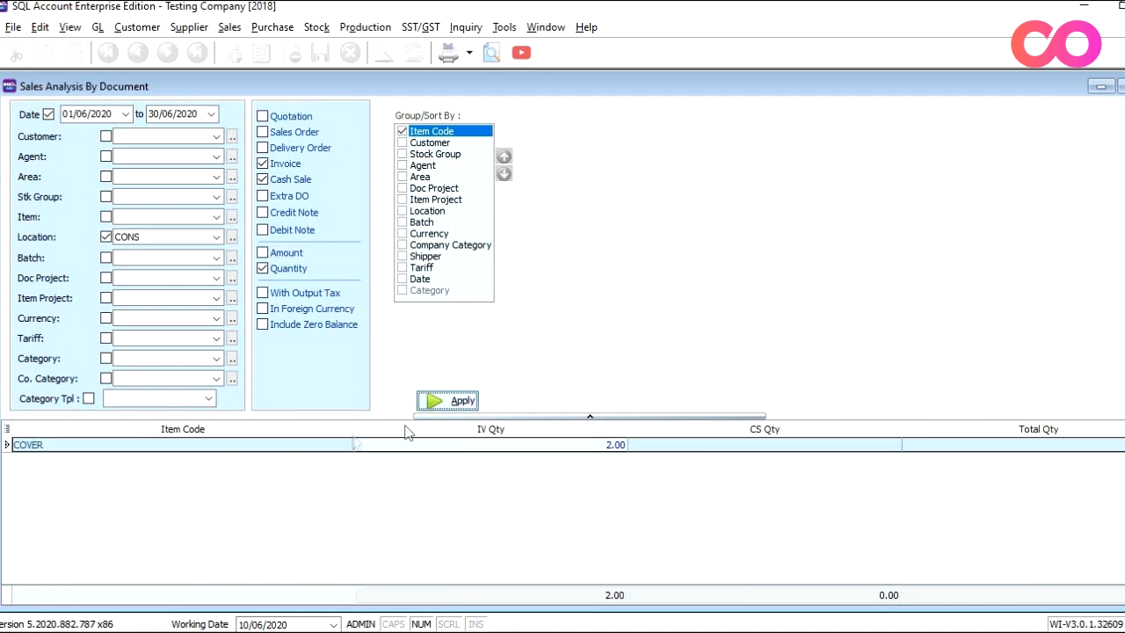
Step: Check the report's date range, preview the printed sales analysis, and close both the preview and the report
{"action": "left_click", "coordinate": [86, 114]}
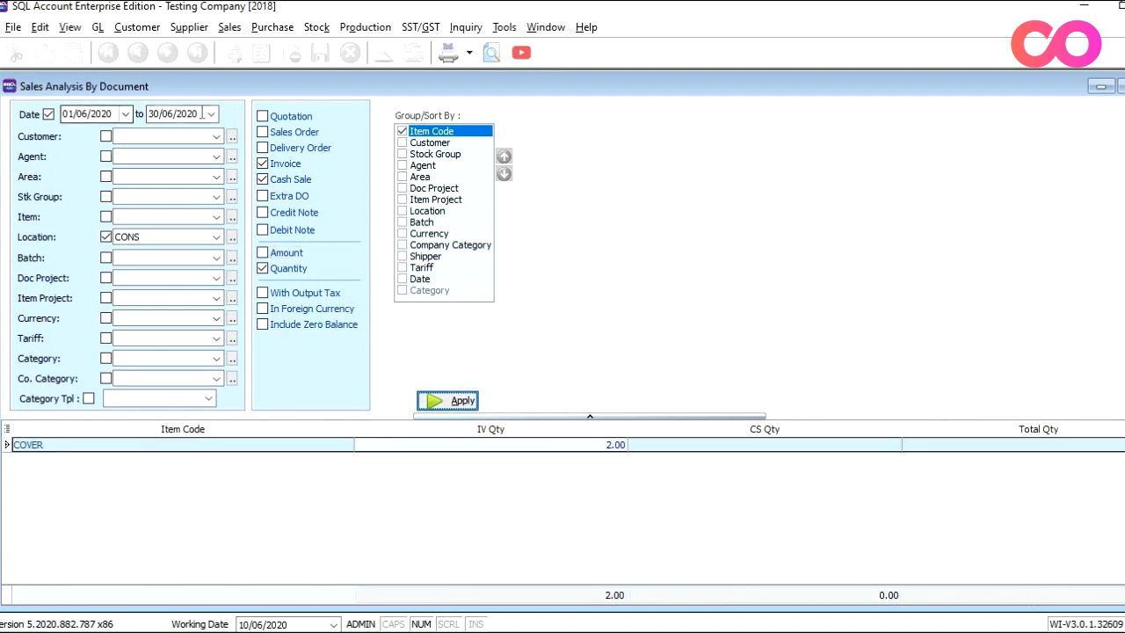
{"action": "left_click_drag", "start_coordinate": [201, 114], "coordinate": [148, 121]}
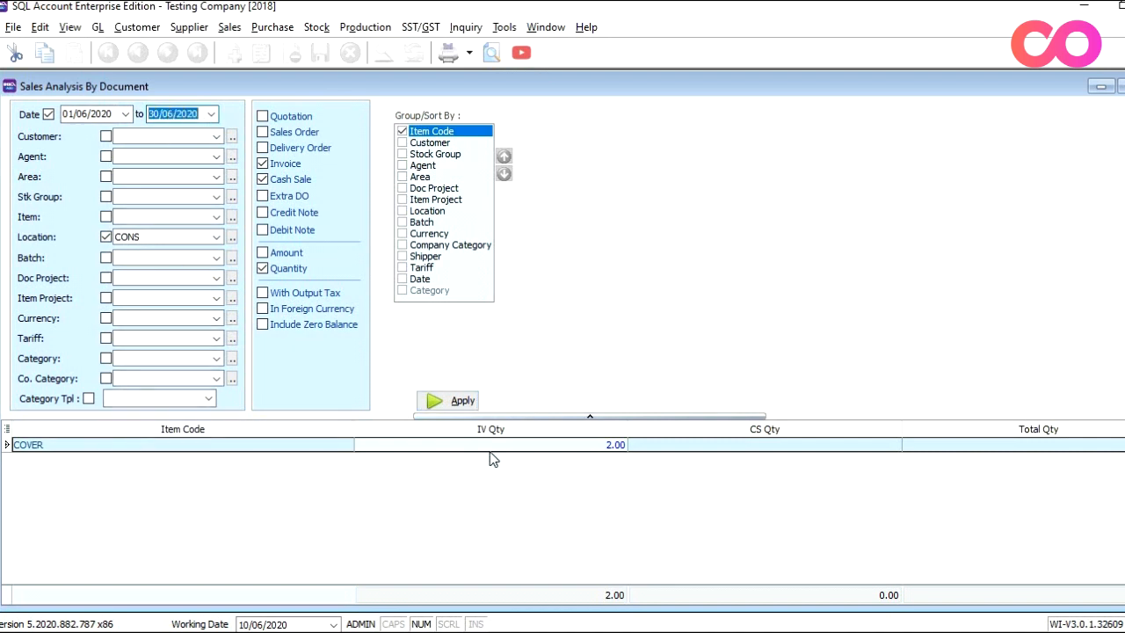
{"action": "left_click", "coordinate": [493, 54]}
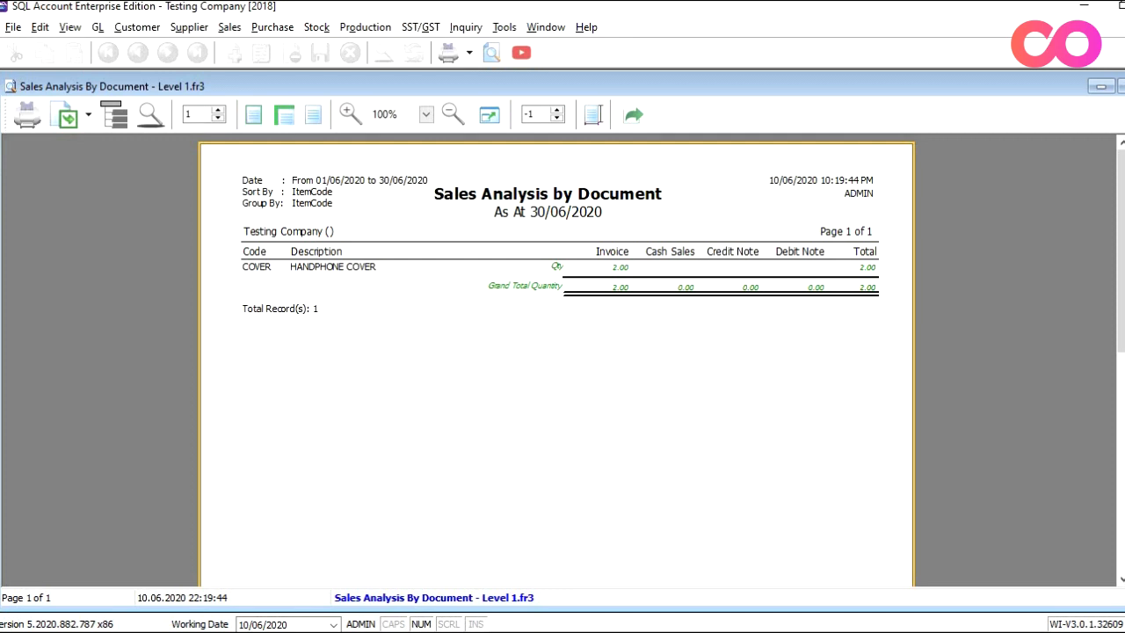
{"action": "key", "text": "Escape"}
{"action": "key", "text": "Escape"}
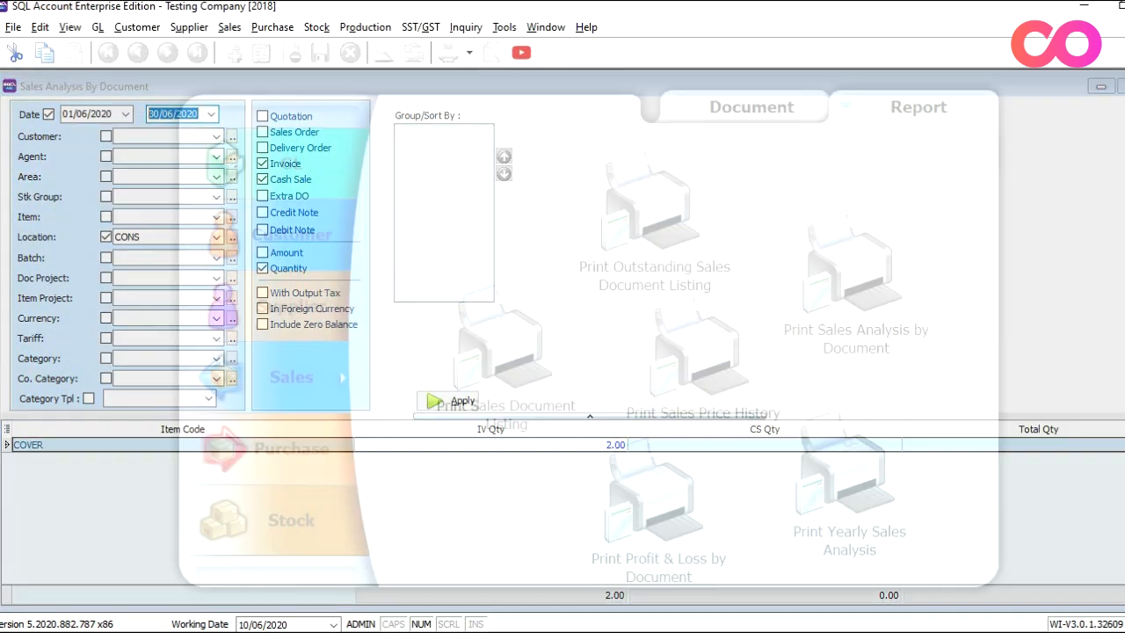
Step: Start a new purchase invoice and find the supplier with "des", choosing DESA EOFFICE SDN BHD
{"action": "left_click", "coordinate": [733, 114]}
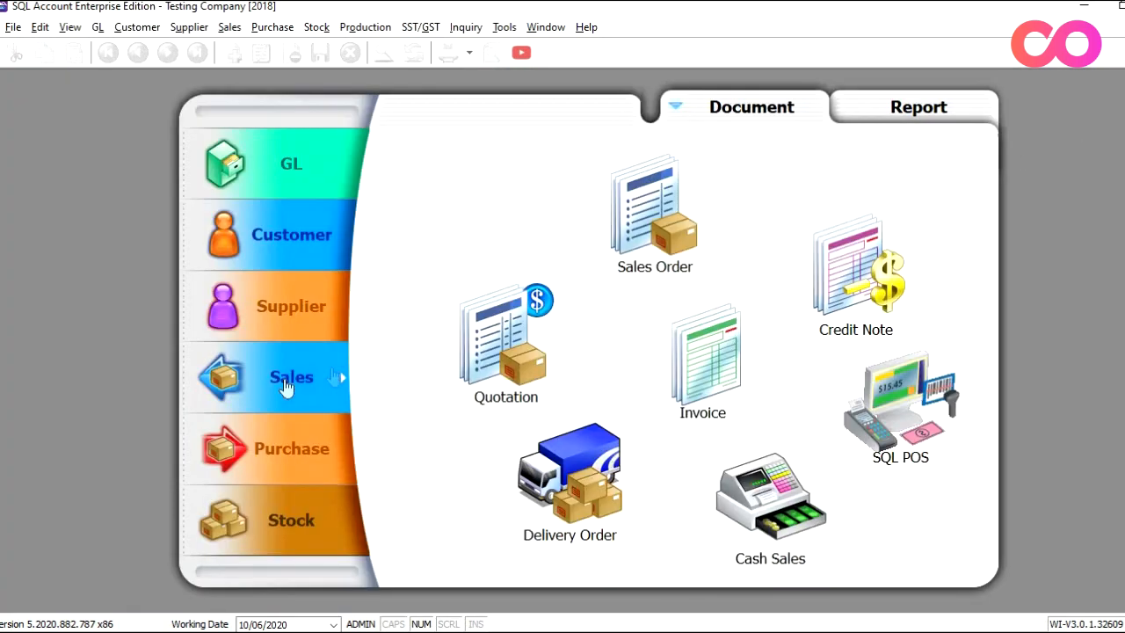
{"action": "left_click", "coordinate": [306, 439]}
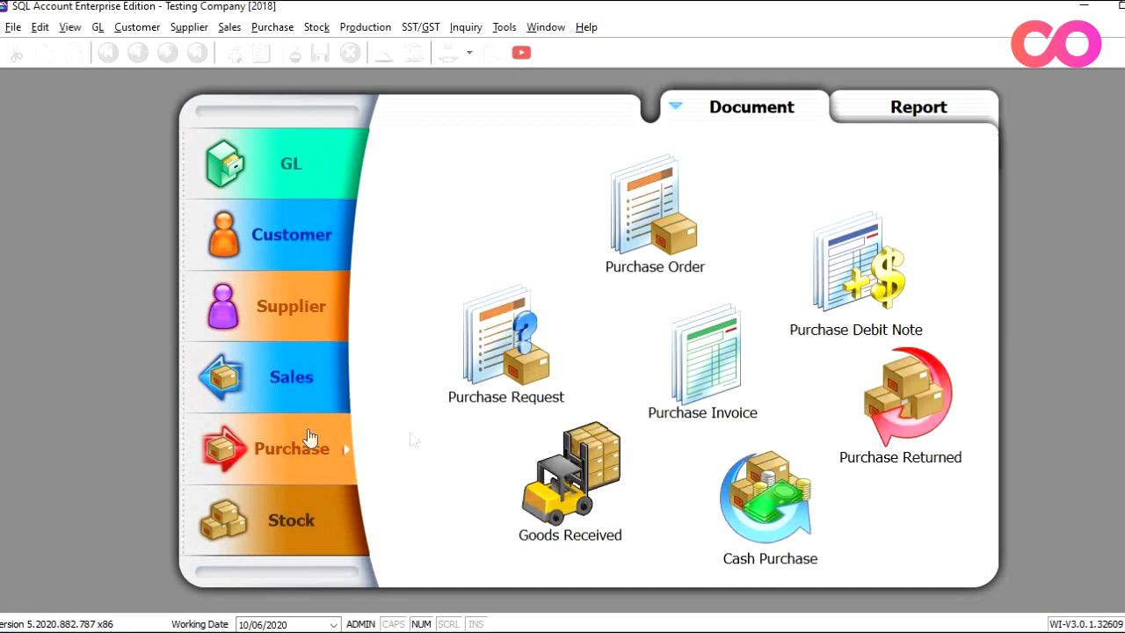
{"action": "left_click", "coordinate": [708, 355]}
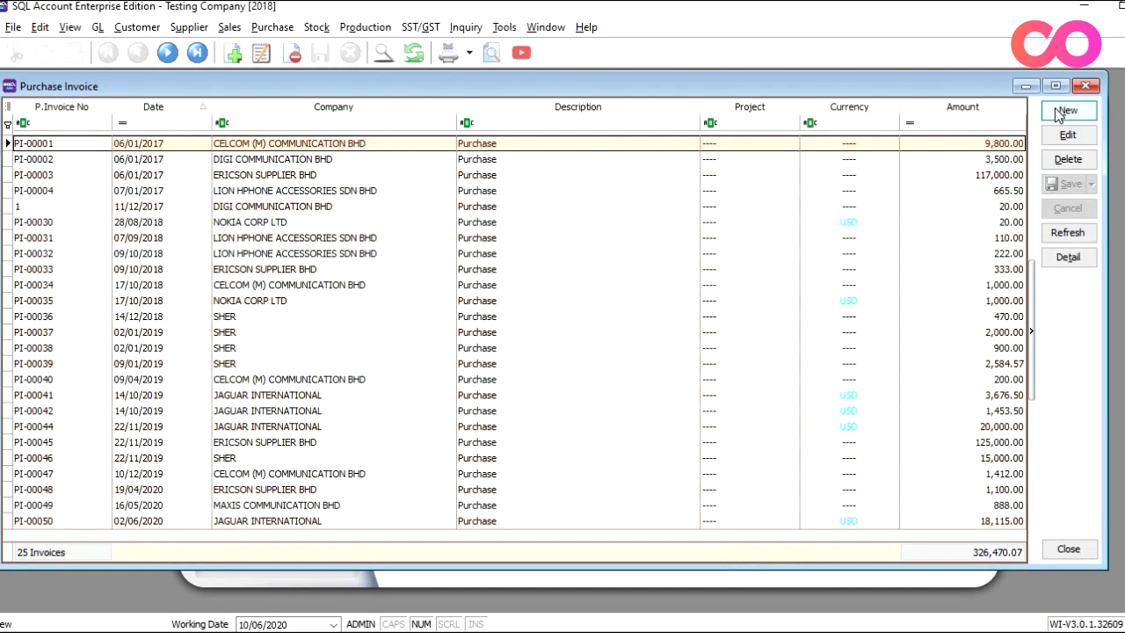
{"action": "left_click", "coordinate": [1064, 111]}
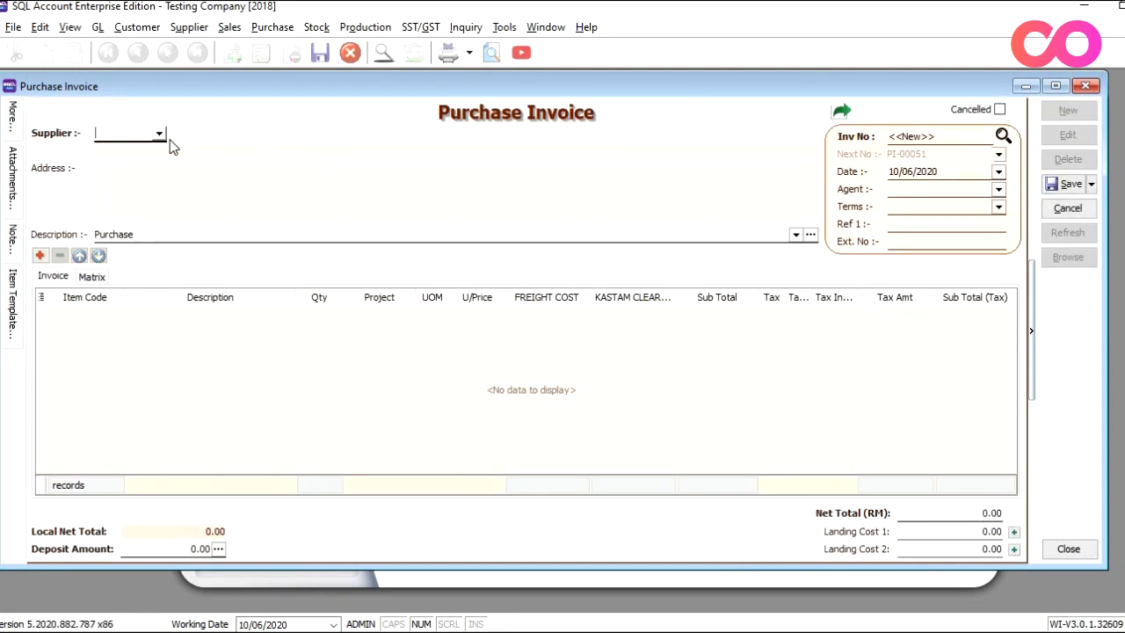
{"action": "left_click", "coordinate": [159, 134]}
{"action": "type", "text": "des"}
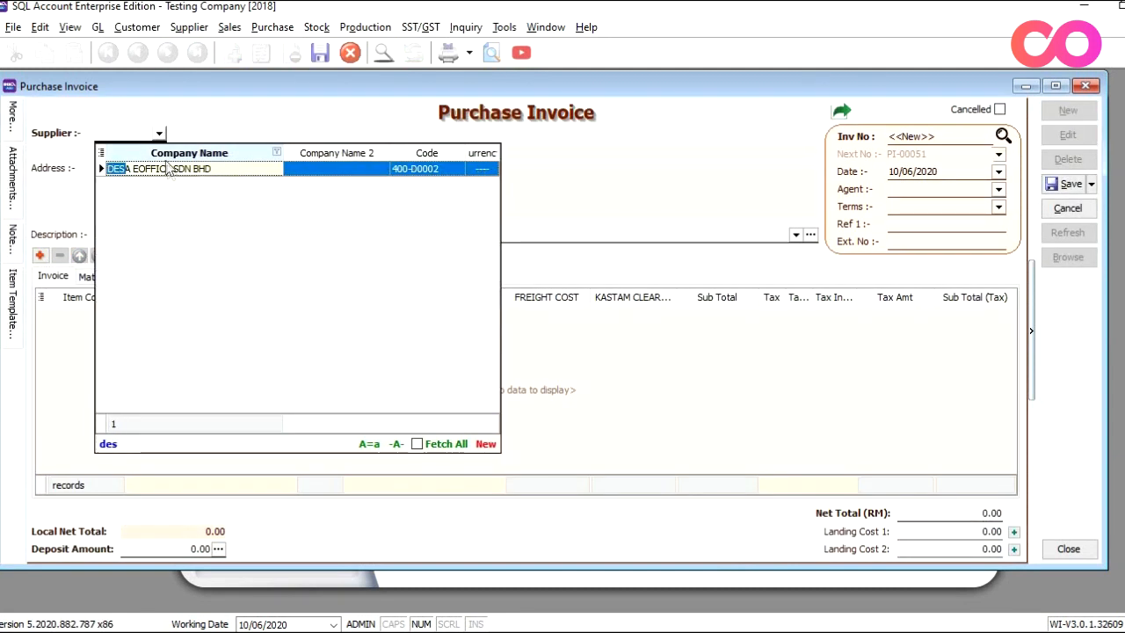
Step: Transfer 2 units of HANDPHONE COVER from goods received GR-00051 into the purchase invoice and save it
{"action": "right_click", "coordinate": [521, 123]}
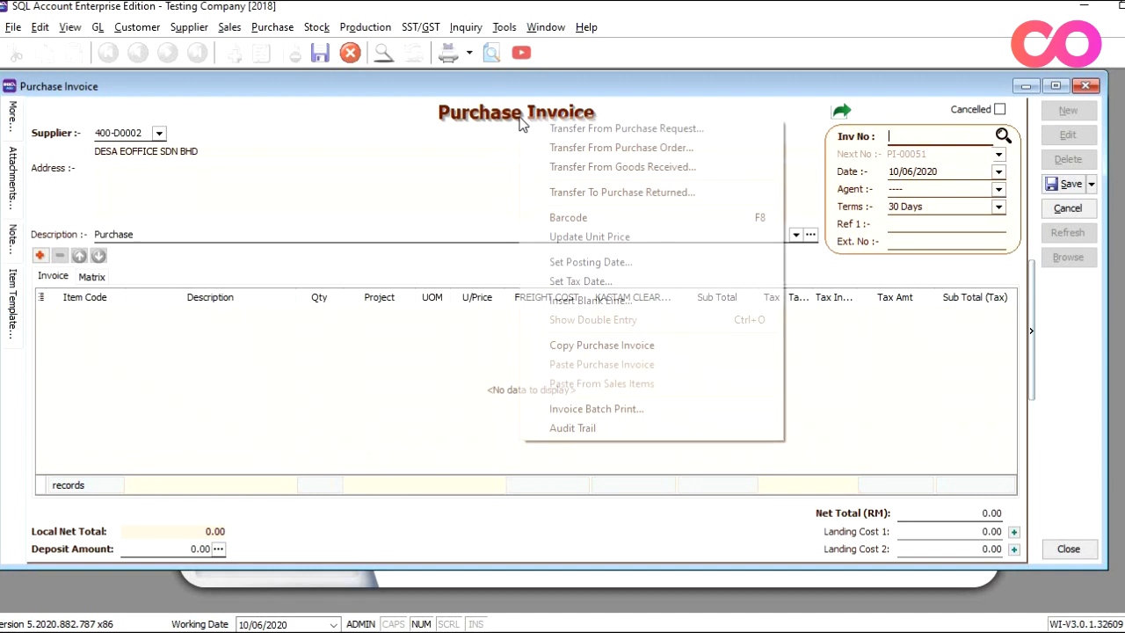
{"action": "left_click", "coordinate": [554, 167]}
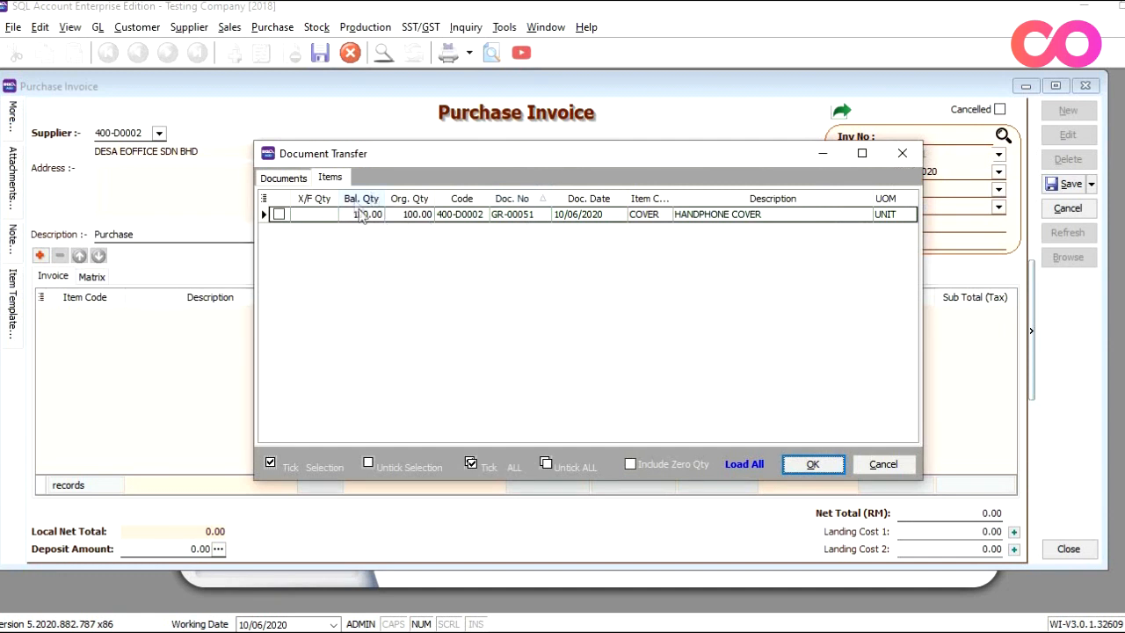
{"action": "left_click", "coordinate": [279, 220]}
{"action": "left_click", "coordinate": [315, 215]}
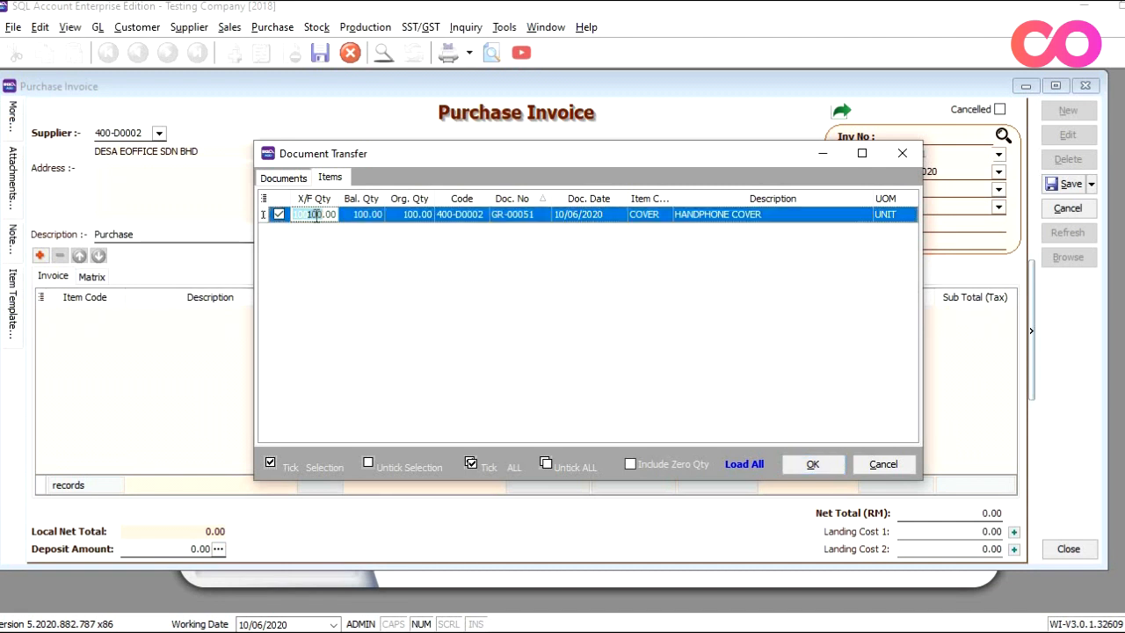
{"action": "left_click", "coordinate": [810, 465]}
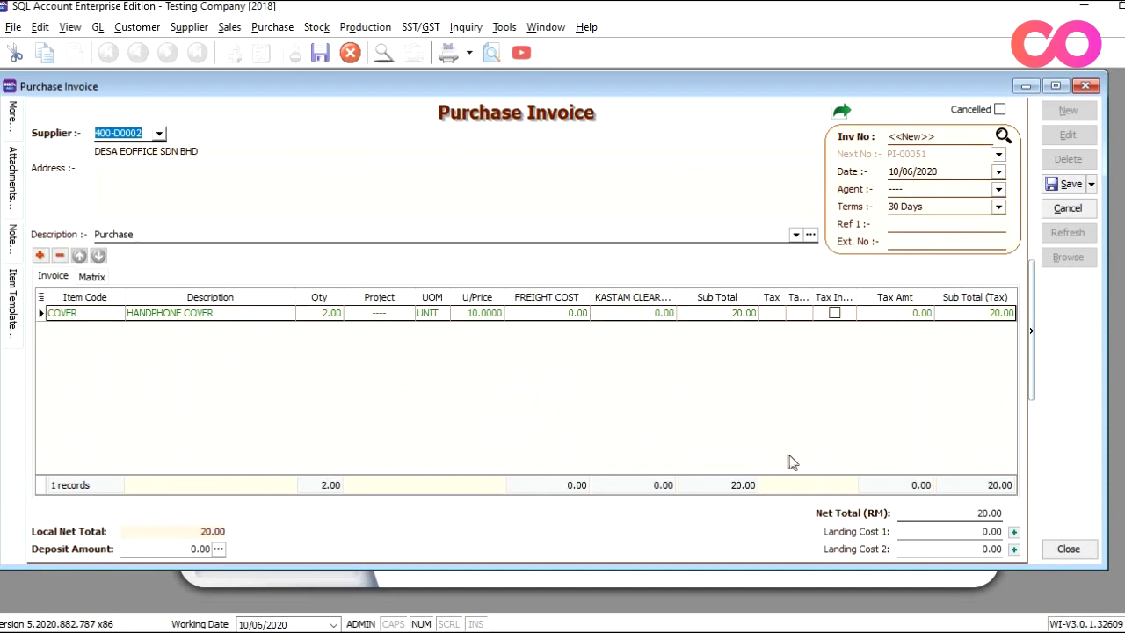
{"action": "left_click", "coordinate": [1065, 183]}
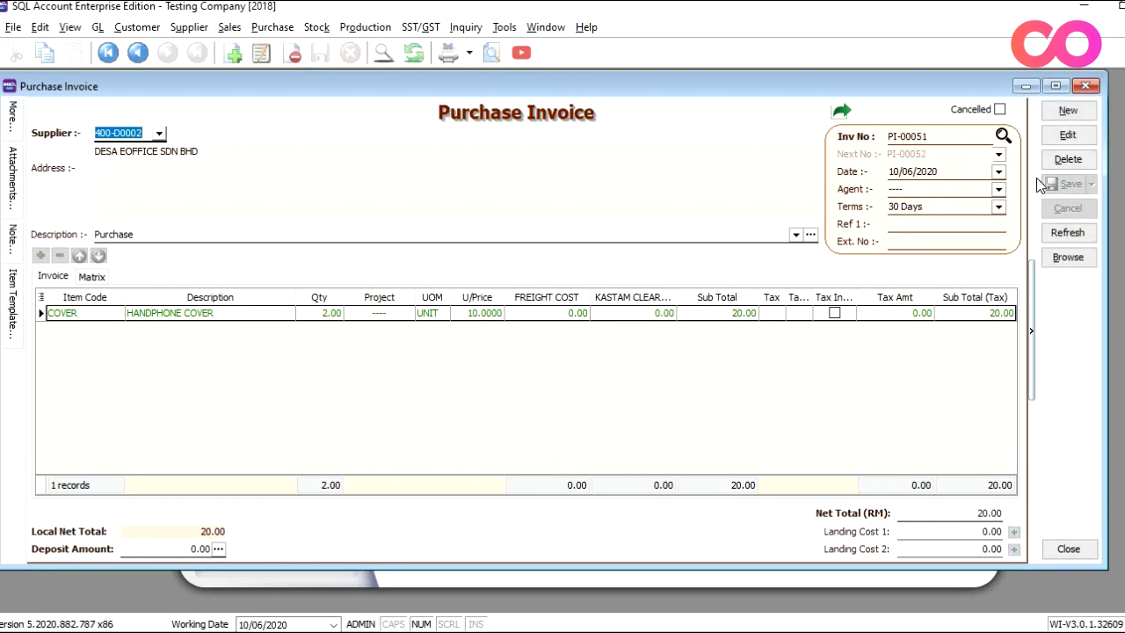